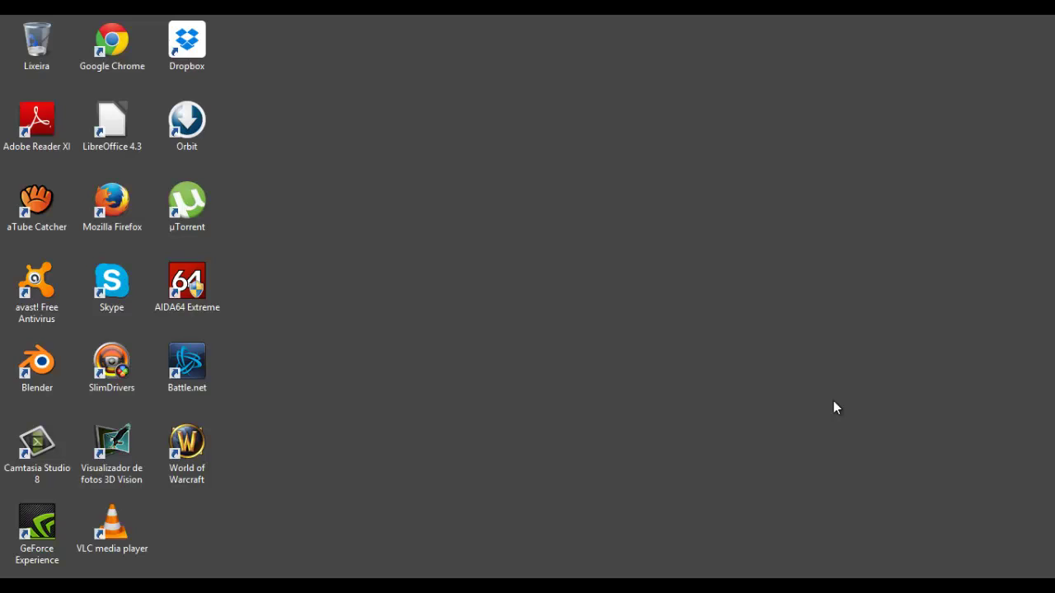
Step: Create a new folder named IDE inside the Desenvolvimento folder on drive C:
key(super+e)
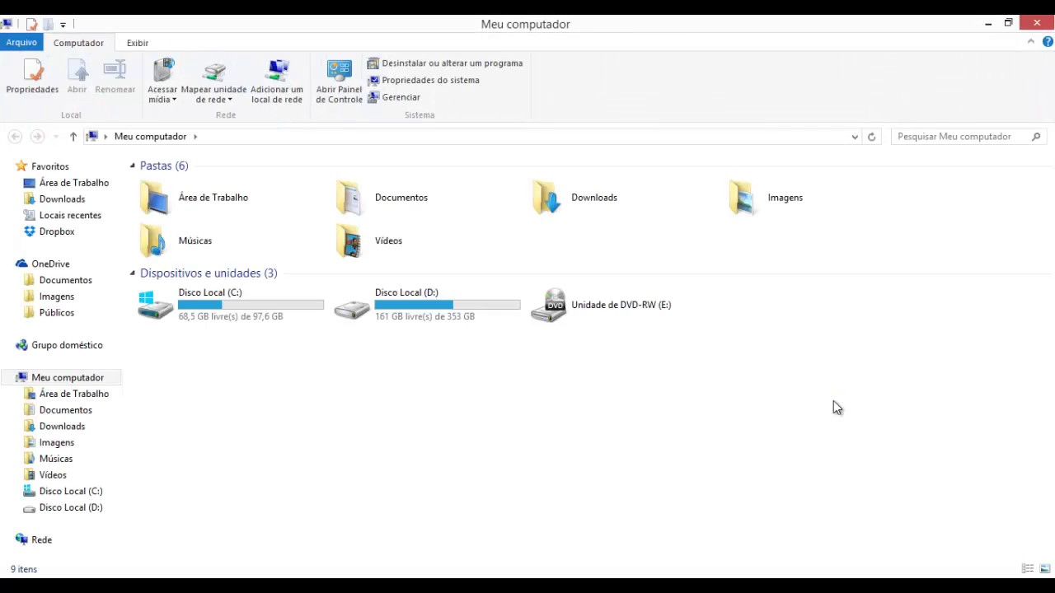
double_click(244, 317)
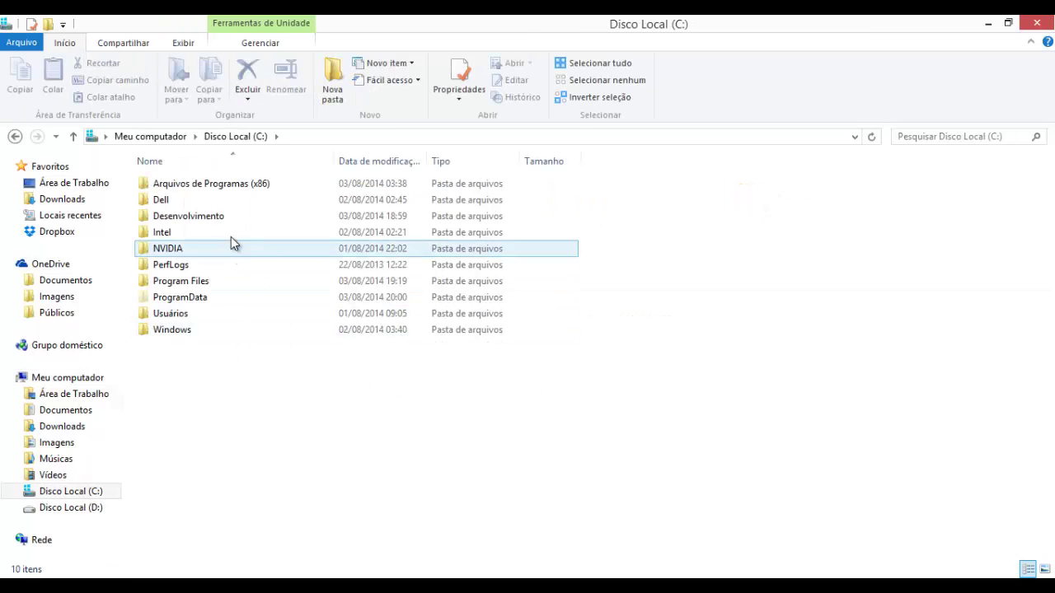
double_click(189, 217)
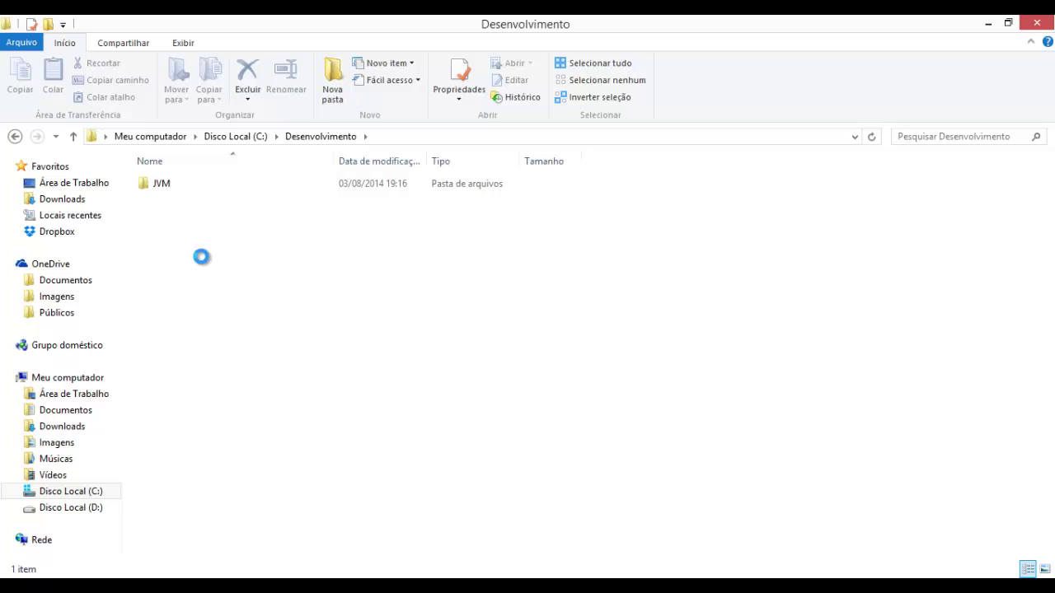
right_click(199, 257)
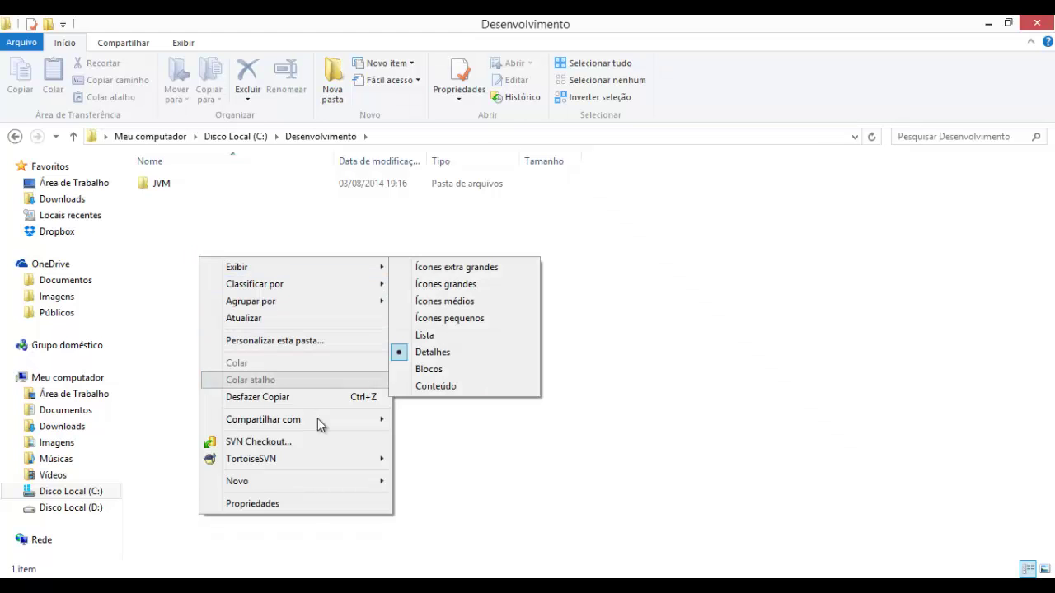
mouse_move(352, 482)
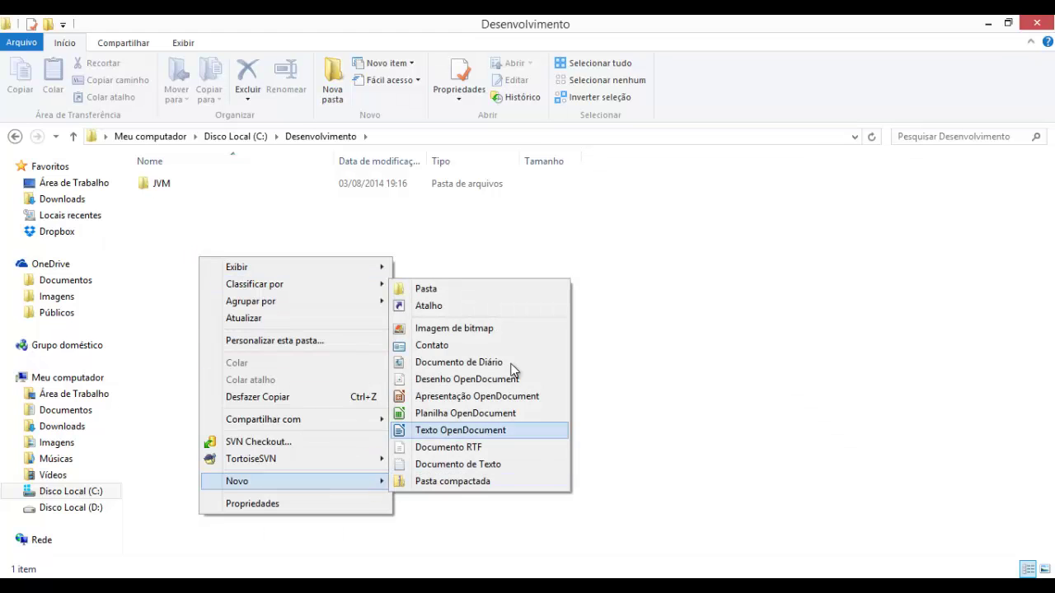
click(508, 290)
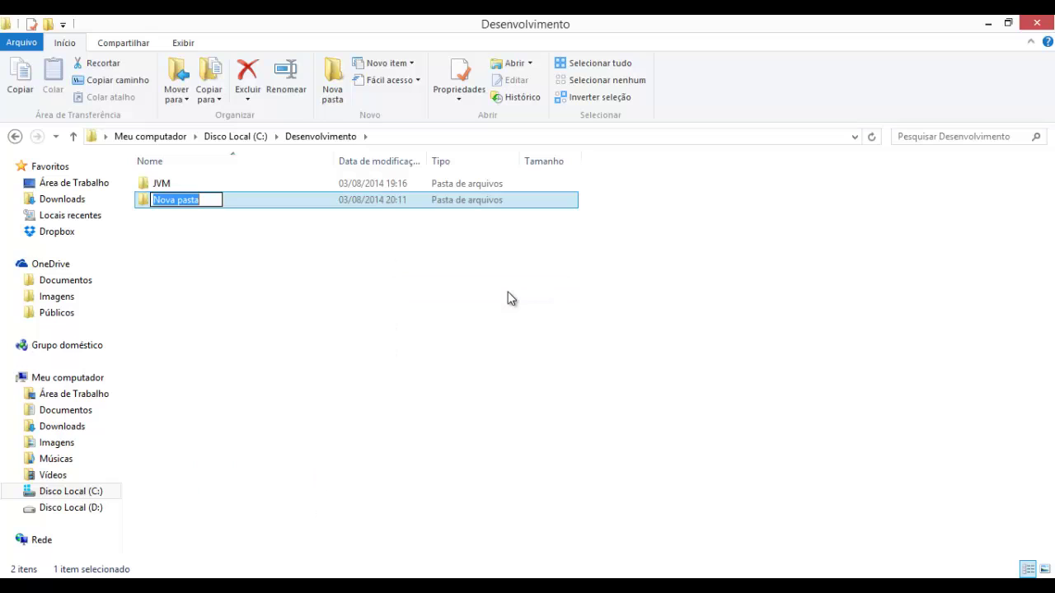
text(IDE)
key(Return)
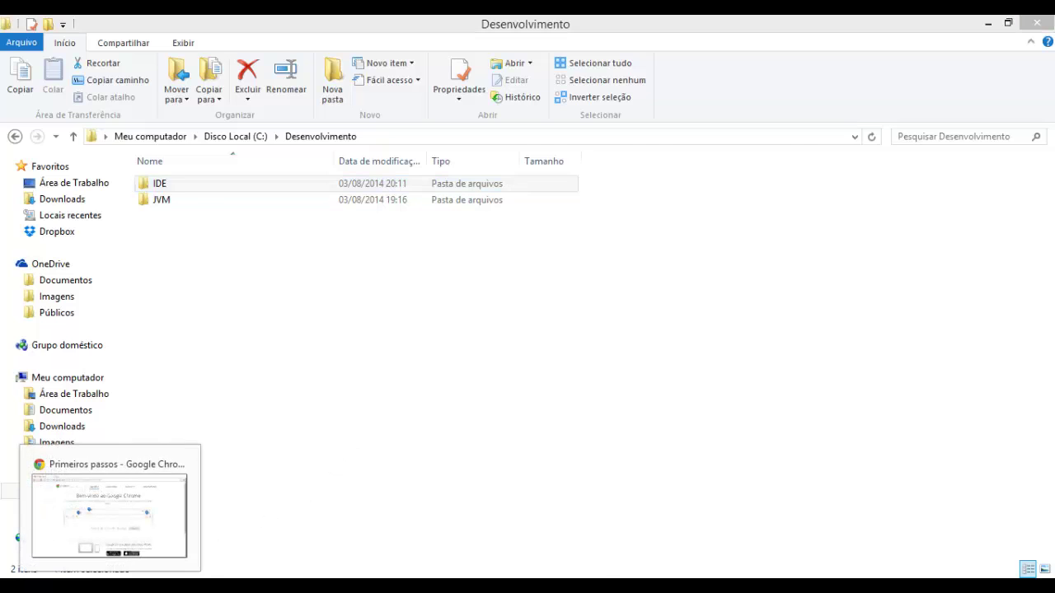
click(110, 586)
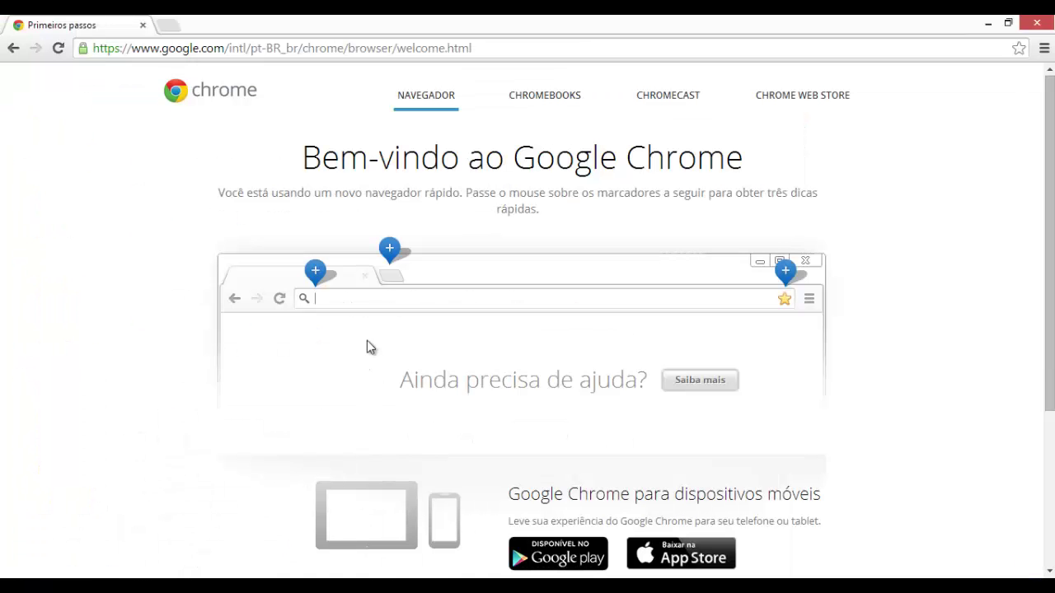
click(488, 47)
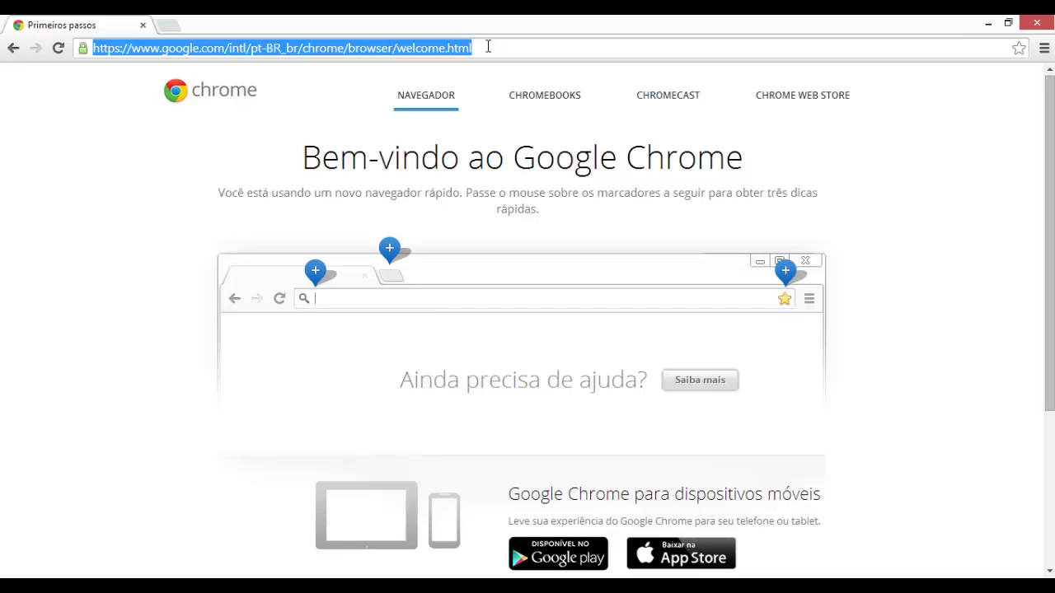
text(www.)
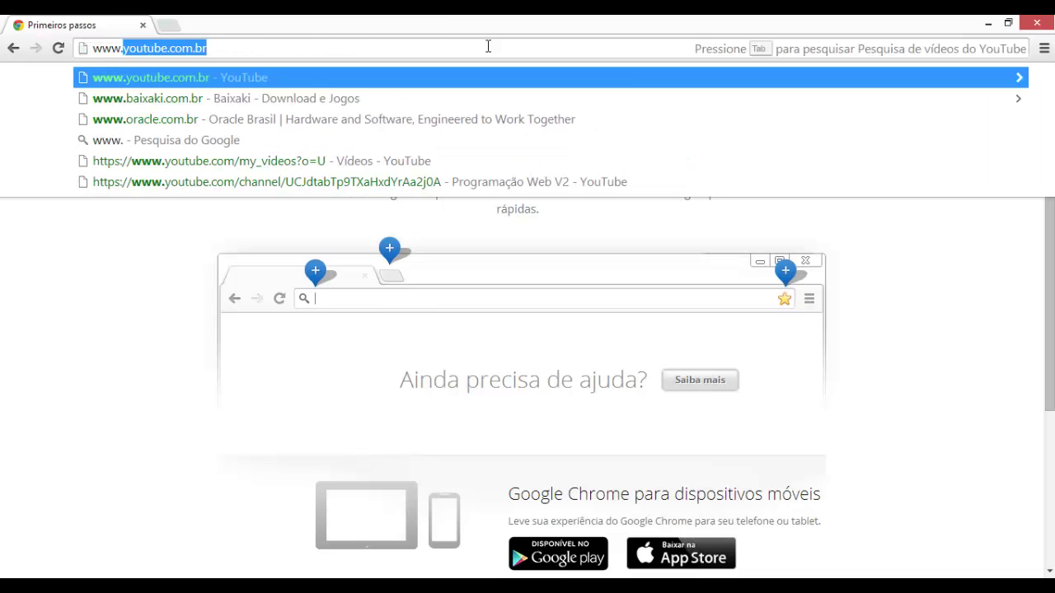
text(eclipse.)
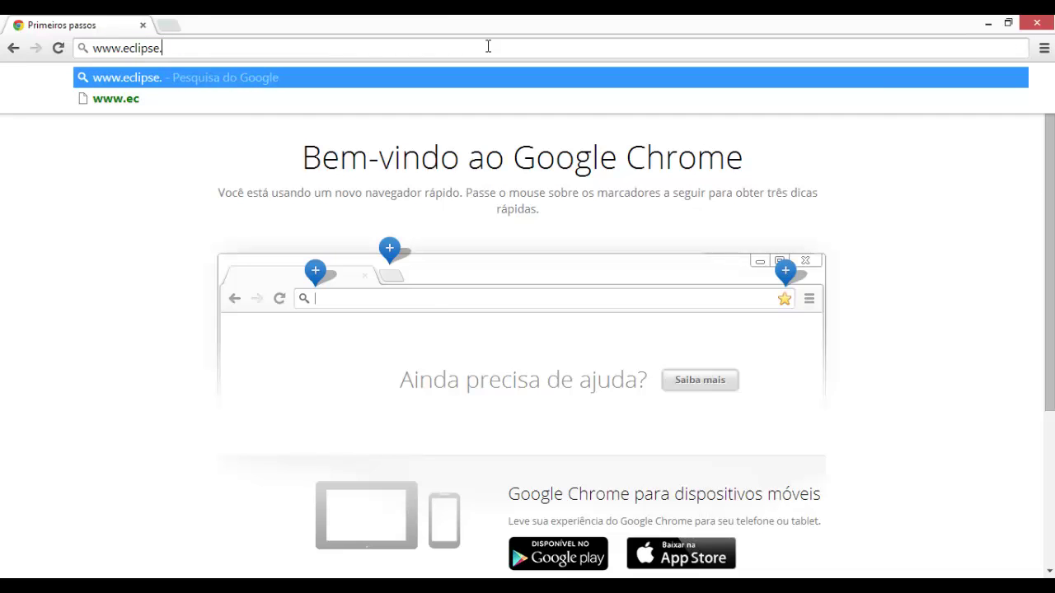
text(org)
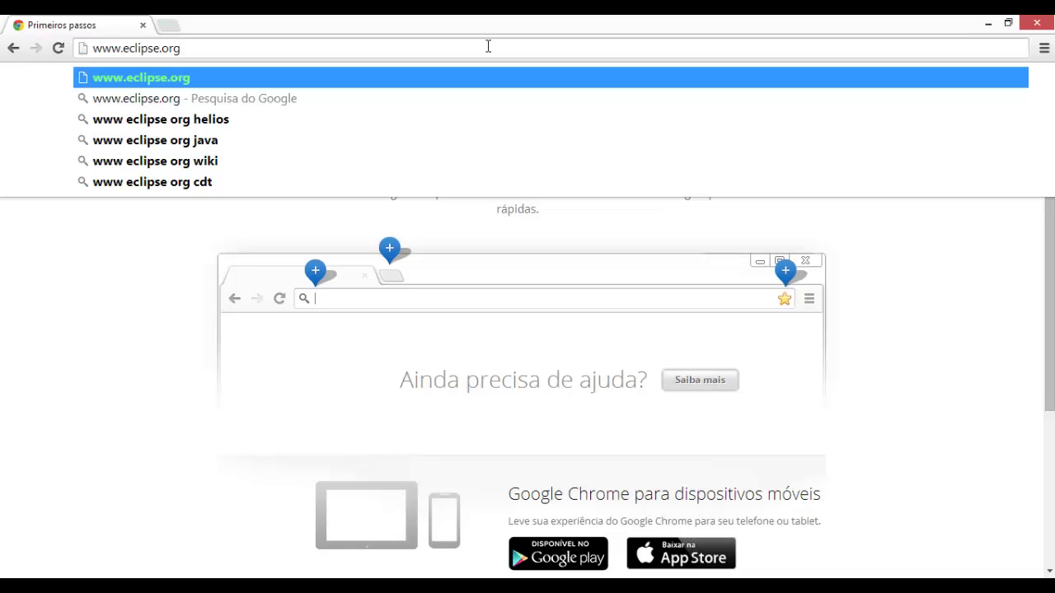
key(Return)
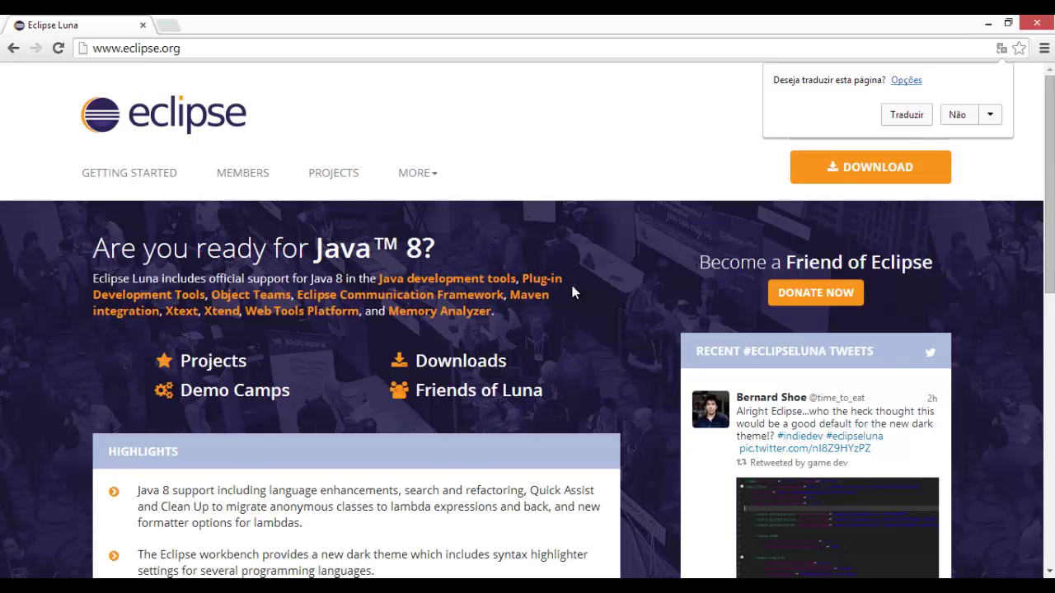
scroll(574, 283, down, 1)
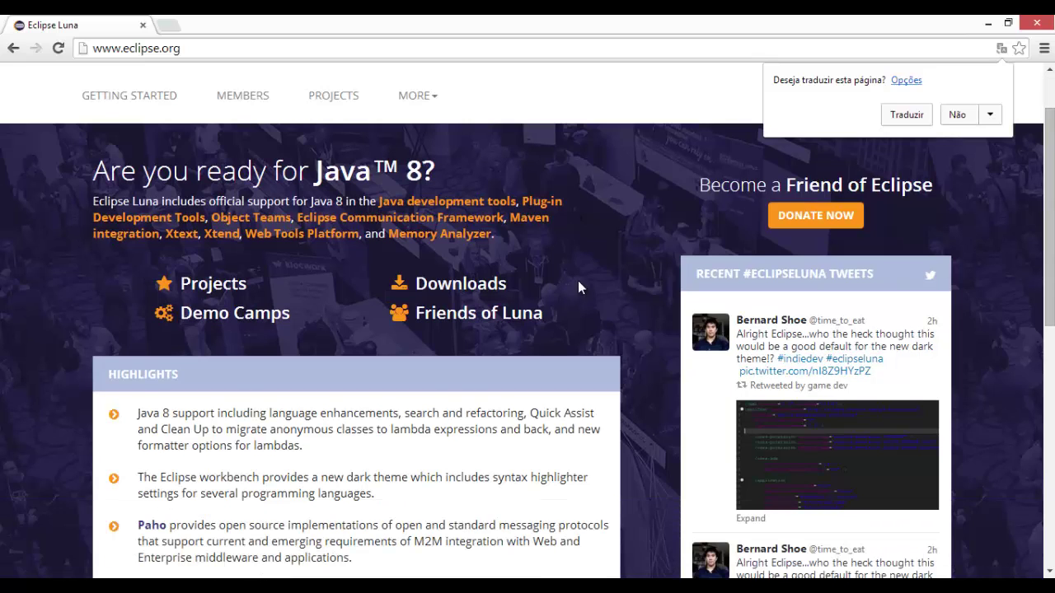
click(485, 285)
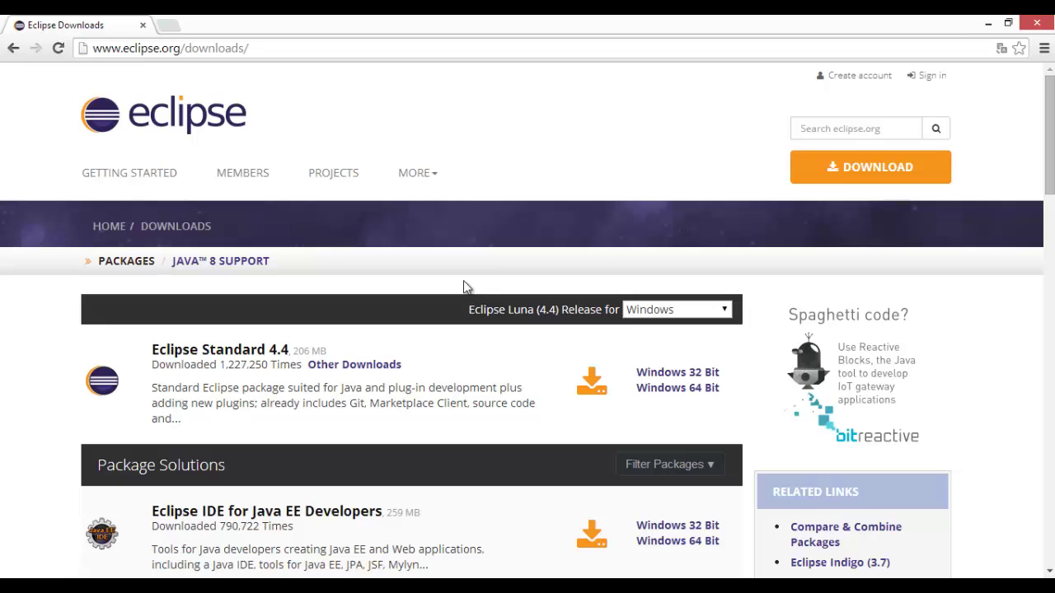
Step: Review the Eclipse Luna packages offered for Windows, comparing the Standard, Java EE, Java, C/C++ and PHP editions
scroll(349, 334, down, 1)
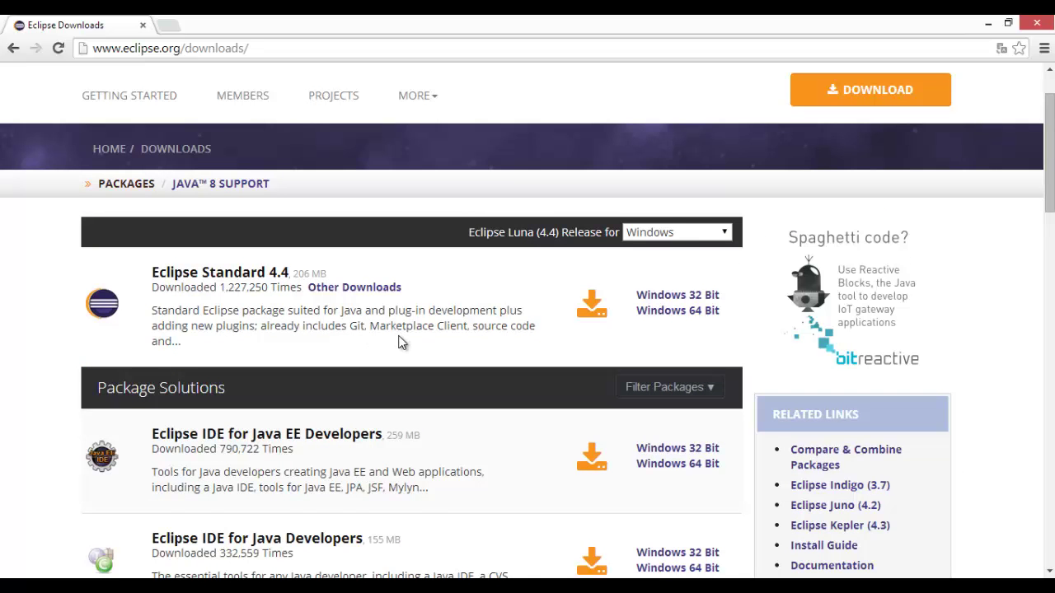
scroll(402, 337, down, 1)
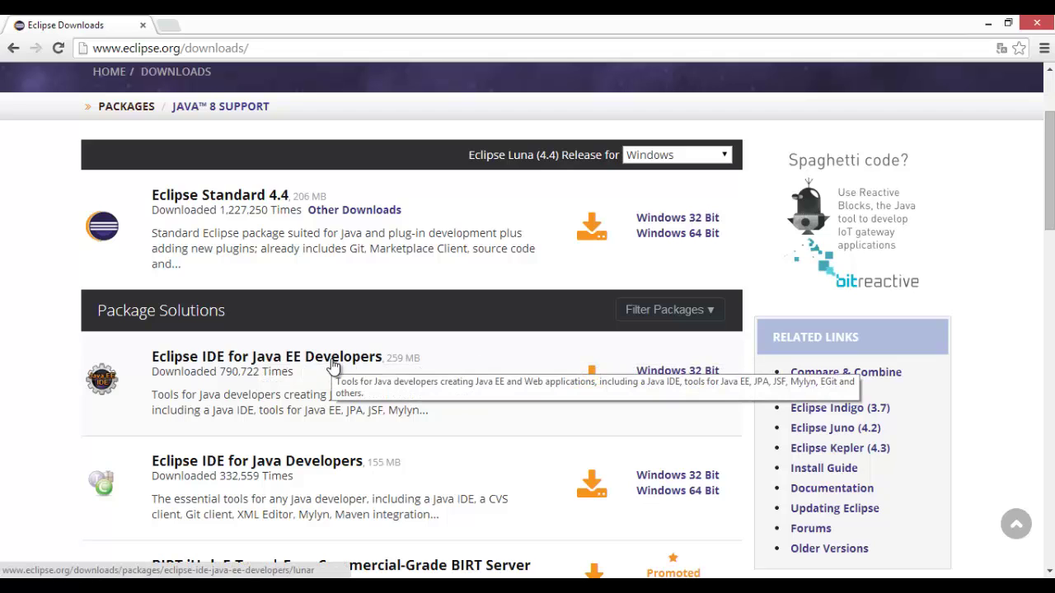
scroll(428, 373, down, 1)
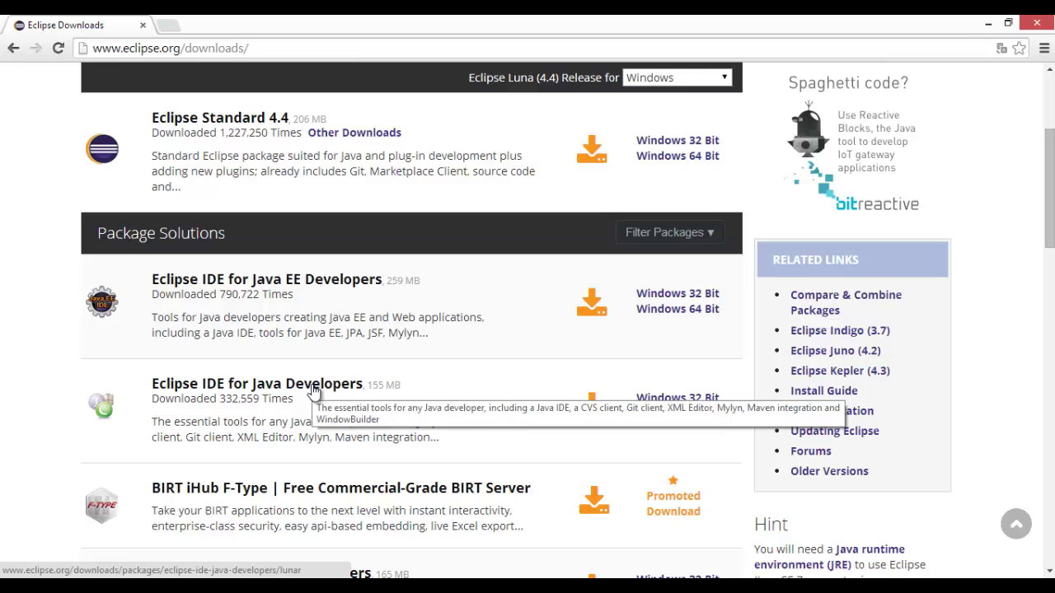
scroll(384, 384, down, 2)
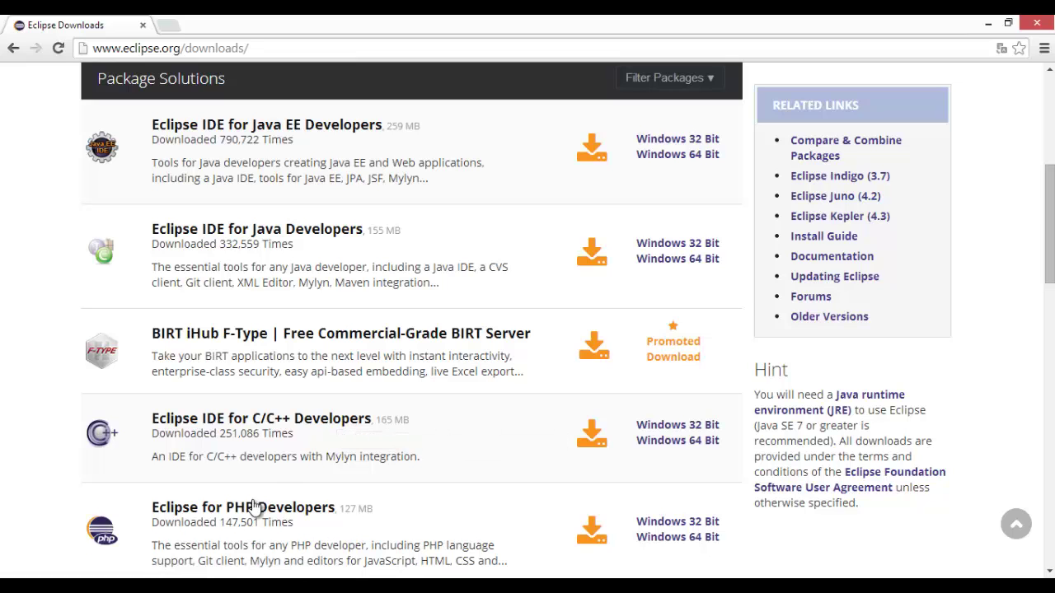
scroll(247, 507, down, 1)
scroll(272, 468, down, 1)
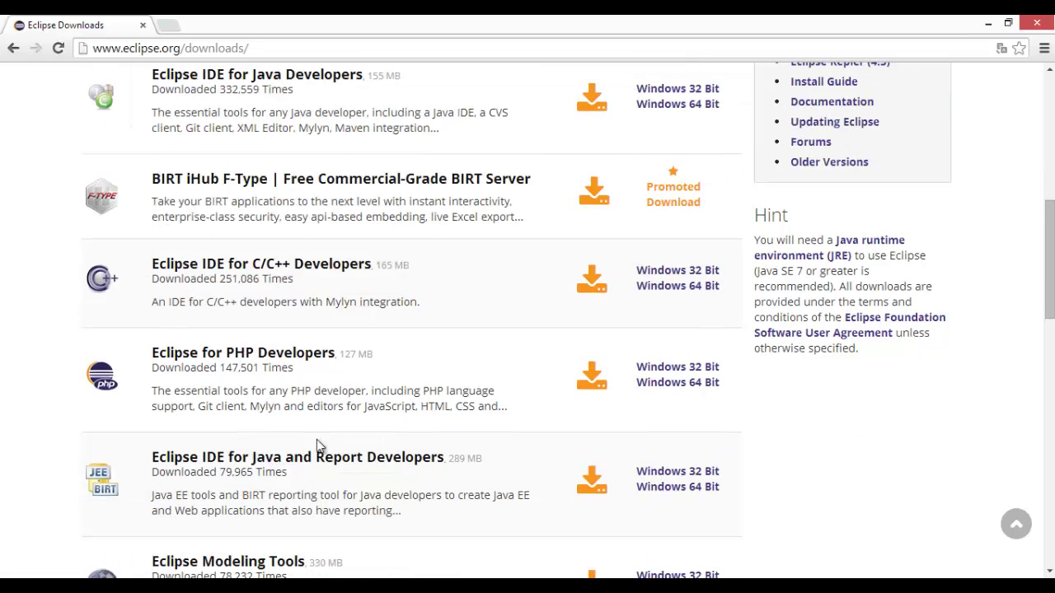
scroll(328, 430, up, 3)
scroll(327, 427, up, 2)
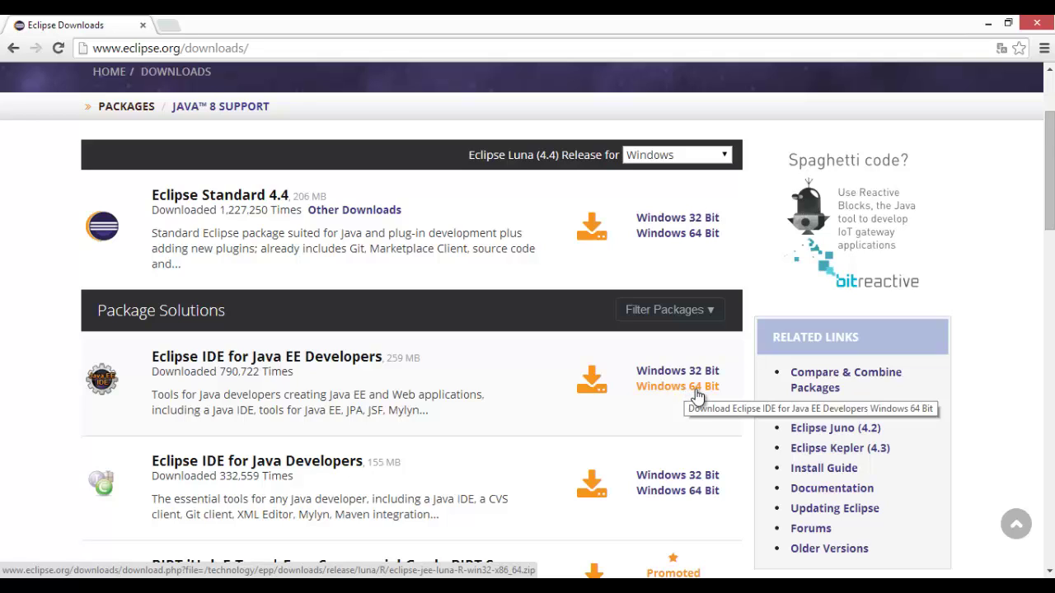
Step: Start downloading the Windows 64 Bit Eclipse IDE for Java EE Developers from the Brazil C3SL - Federal University of Parana mirror
click(697, 397)
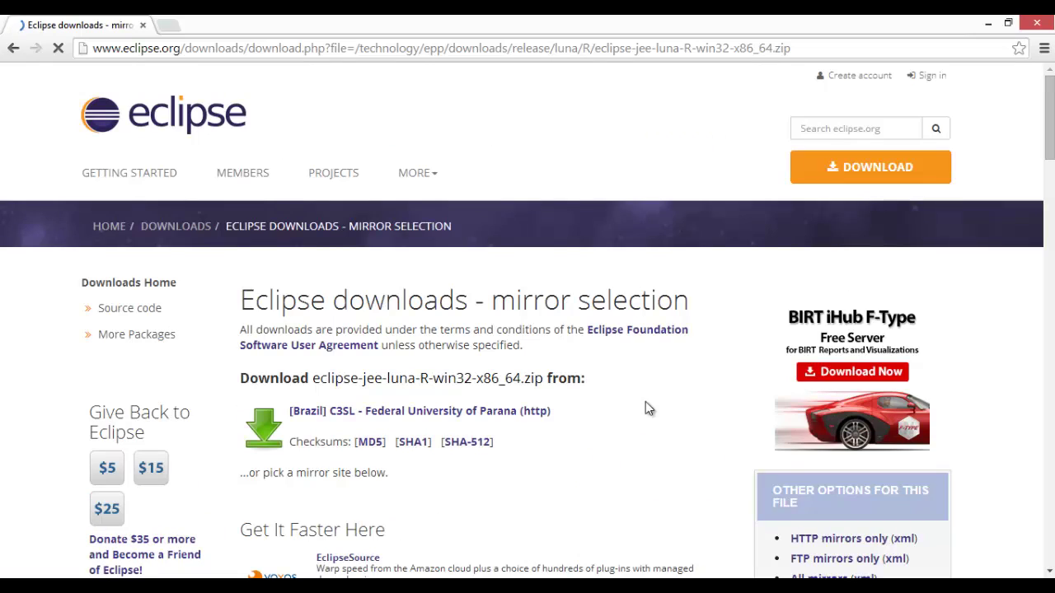
scroll(590, 418, down, 2)
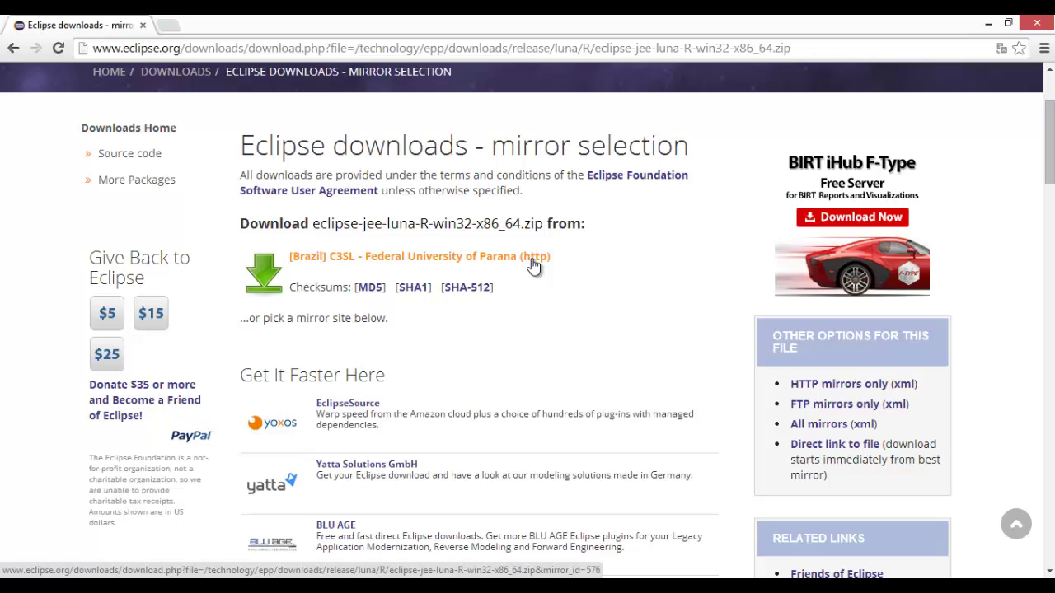
click(531, 259)
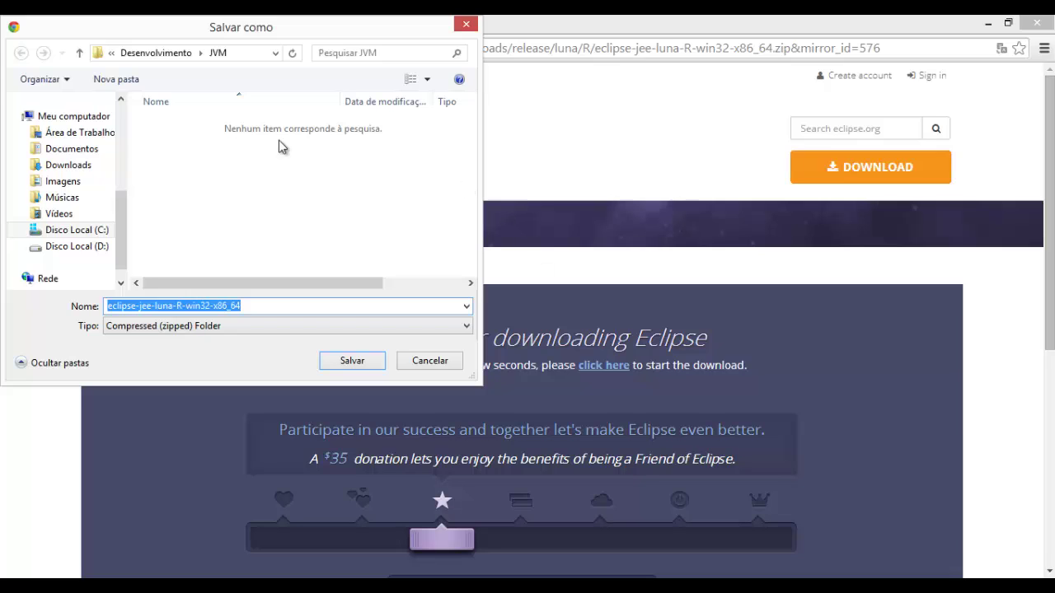
Step: Save the download eclipse-jee-luna-R-win32-x86_64 as a zip in the C:\Desenvolvimento\IDE folder
click(163, 54)
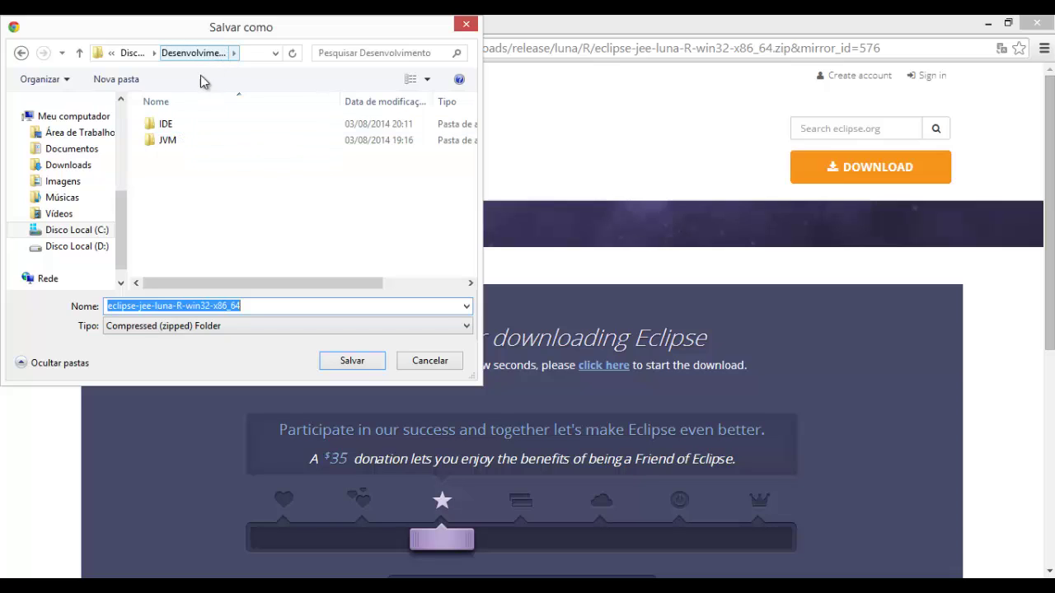
double_click(189, 126)
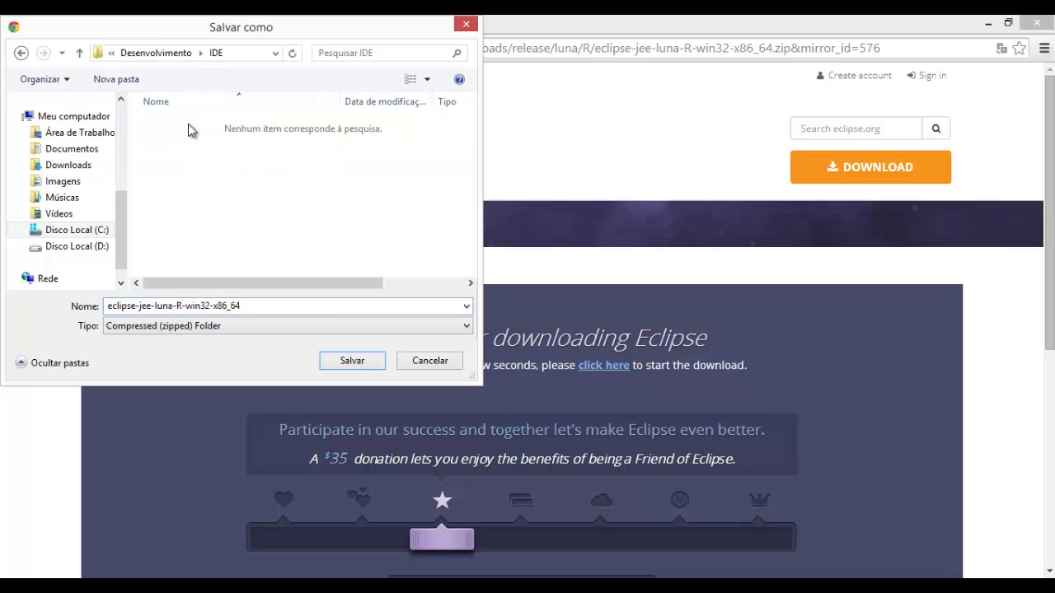
click(251, 54)
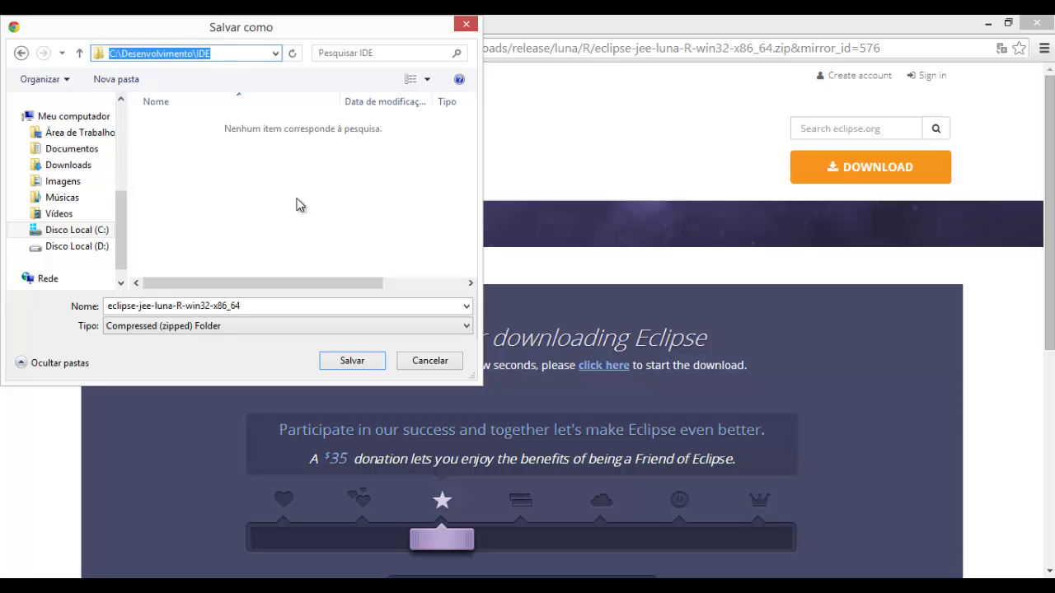
click(353, 361)
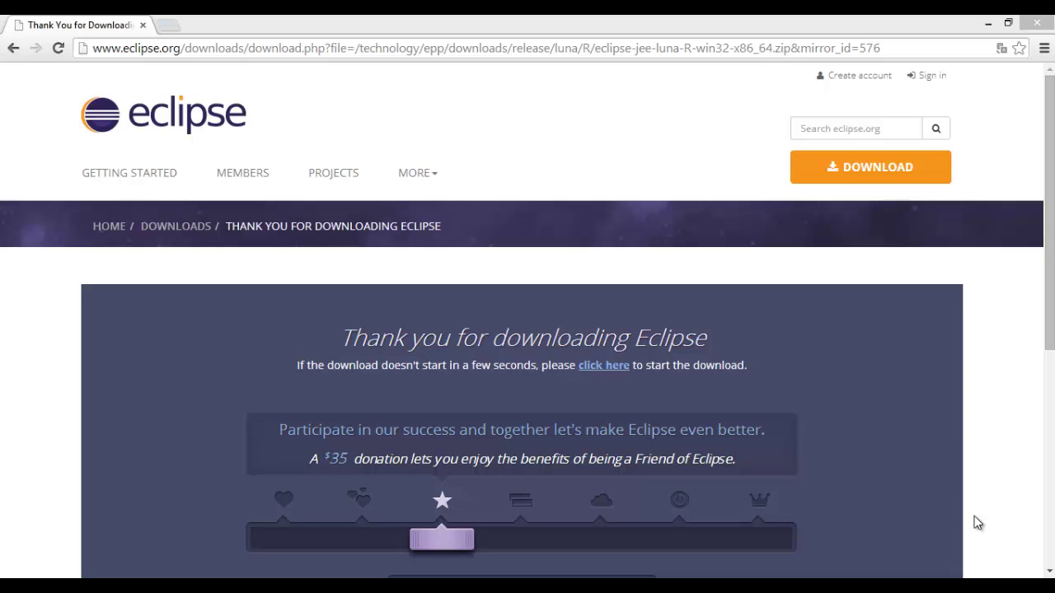
Step: Switch to a new File Explorer window and open the C:\Desenvolvimento\IDE folder containing the downloaded Eclipse archive
key(super+e)
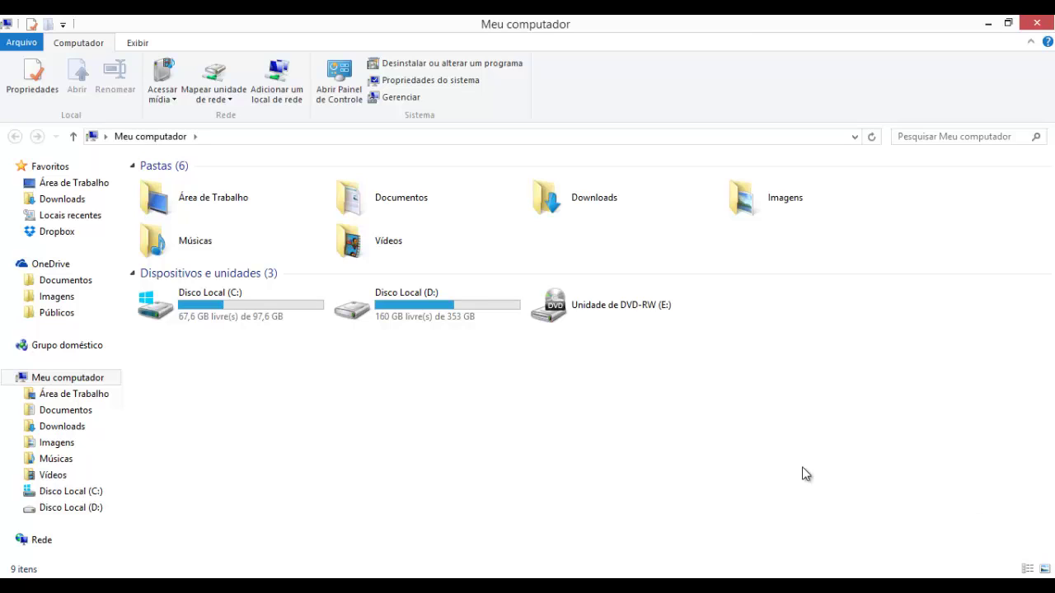
double_click(212, 303)
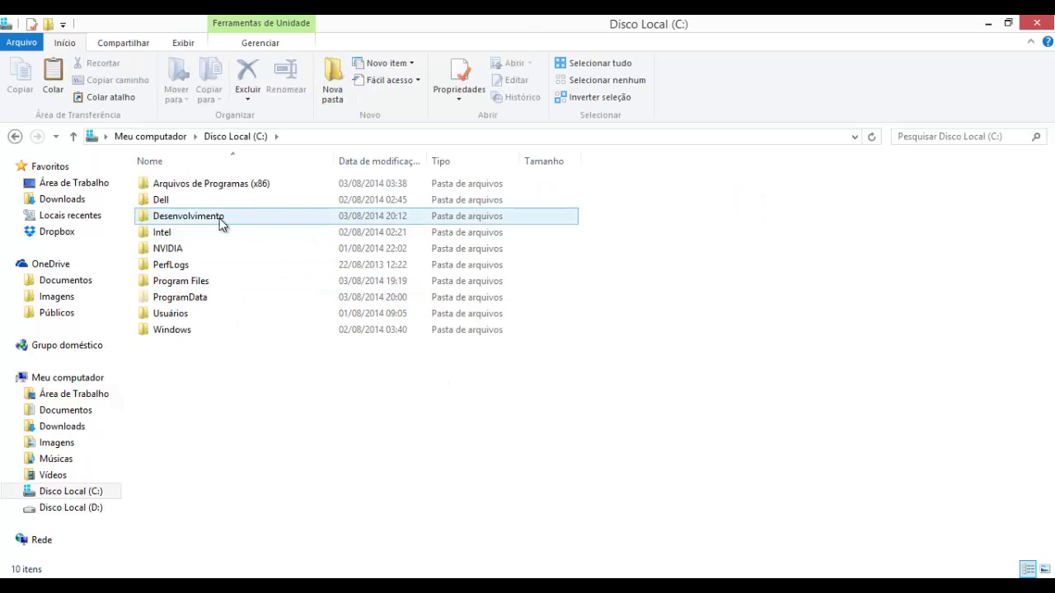
double_click(221, 224)
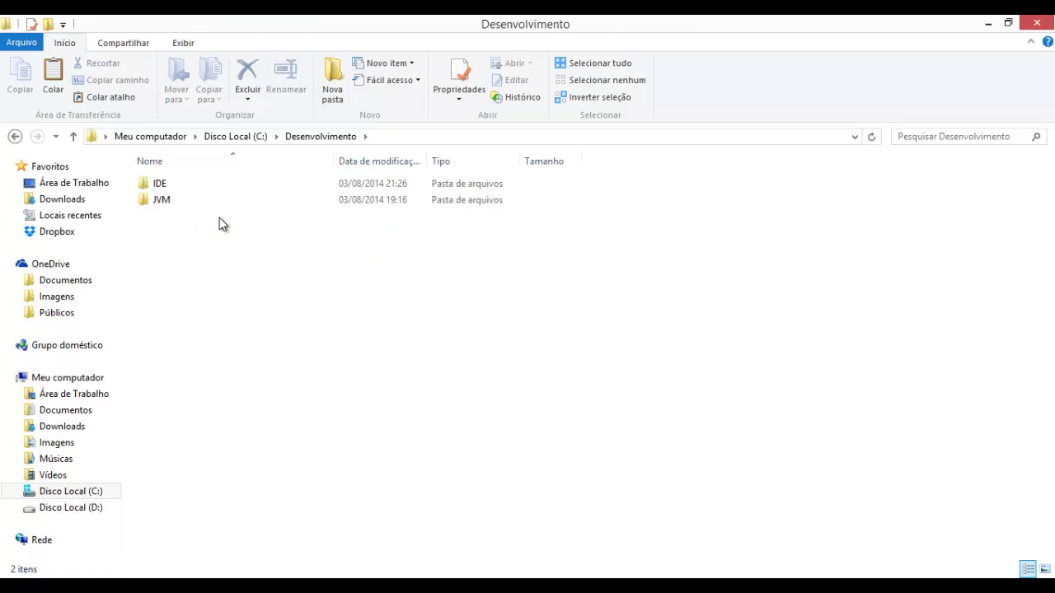
double_click(184, 189)
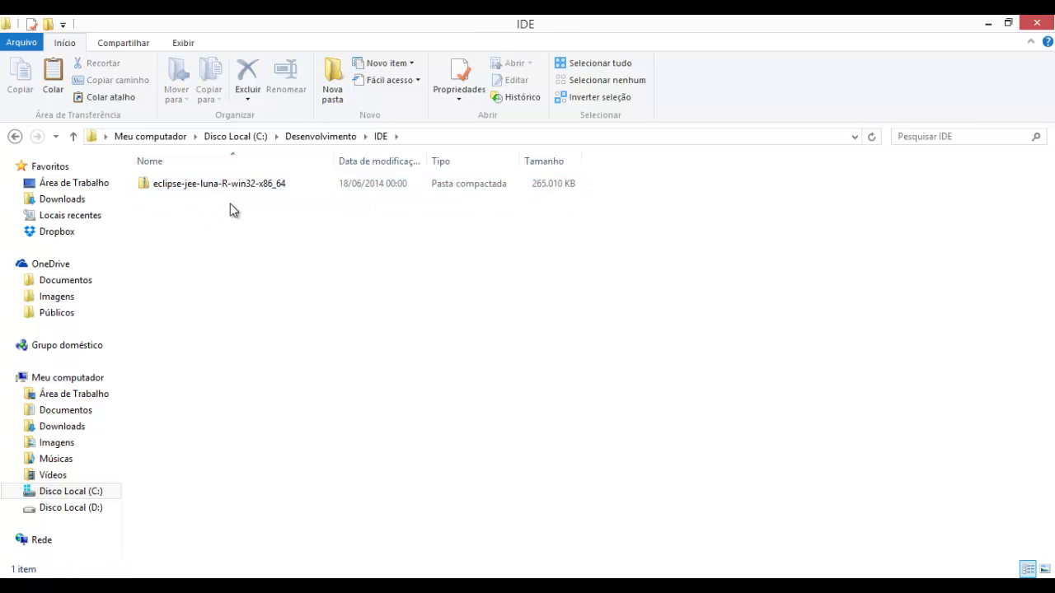
click(243, 184)
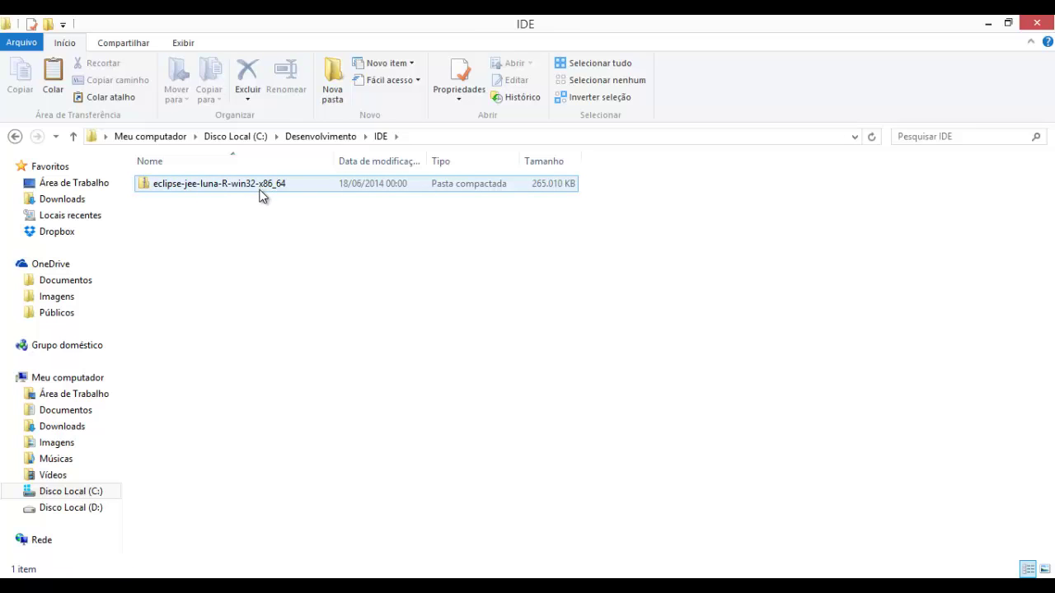
click(261, 196)
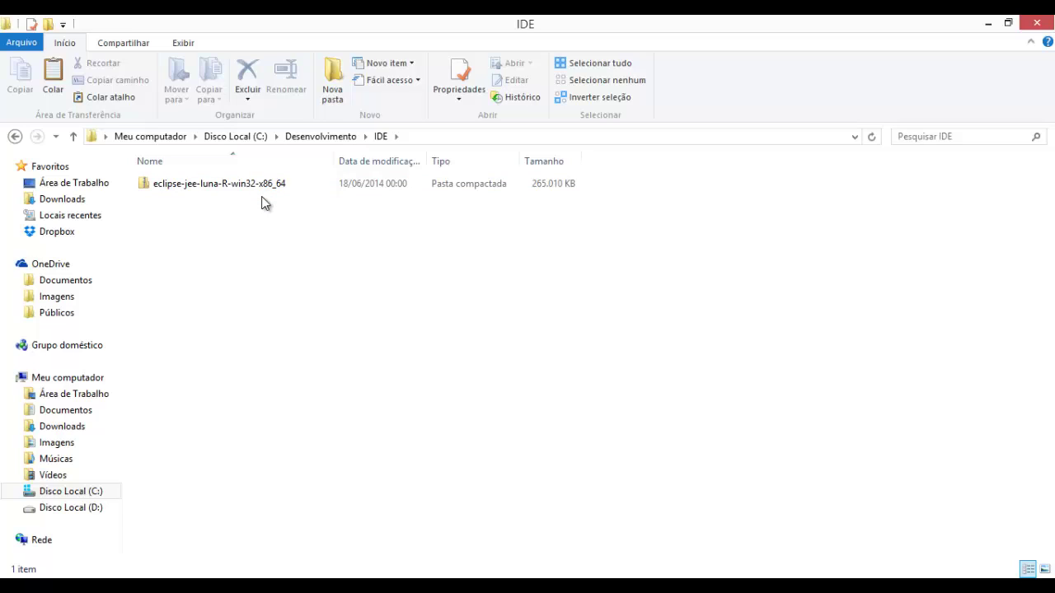
click(183, 190)
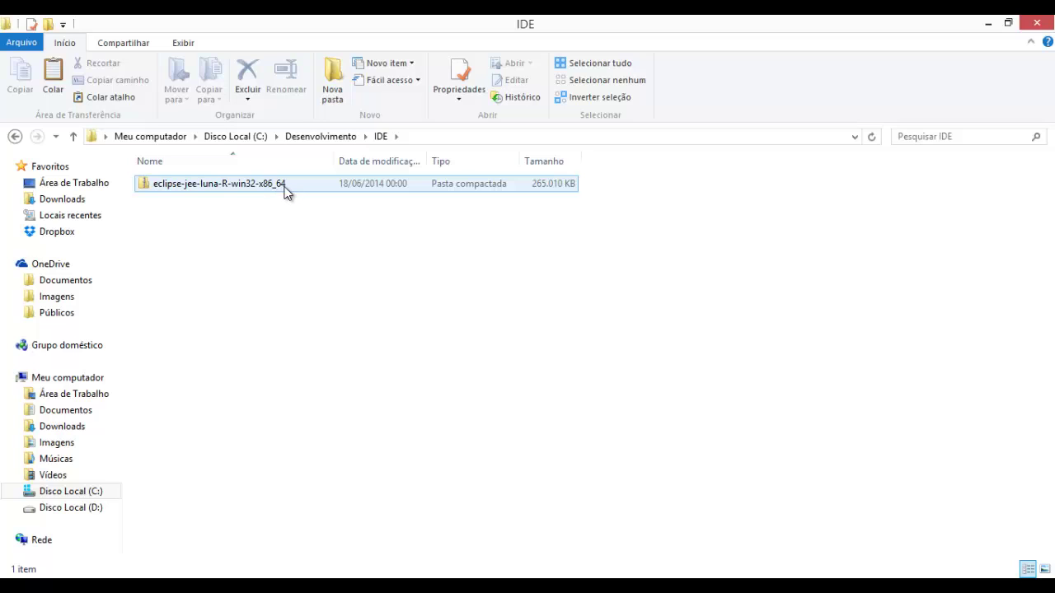
Step: Extract the eclipse-jee-luna-R-win32-x86_64 archive directly into the IDE folder with 7-Zip
click(201, 185)
right_click(201, 185)
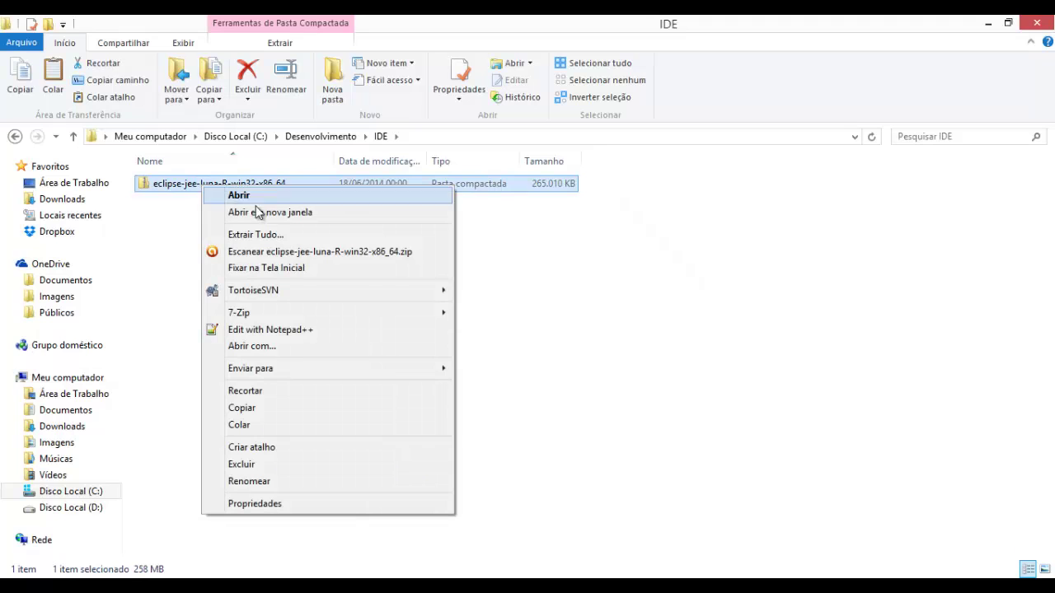
mouse_move(387, 320)
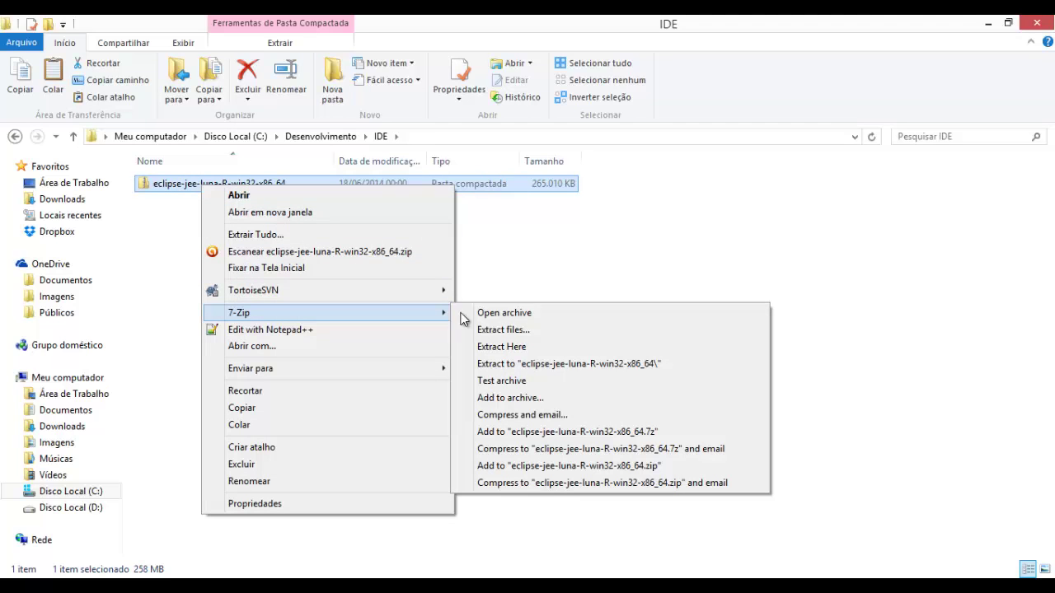
click(530, 350)
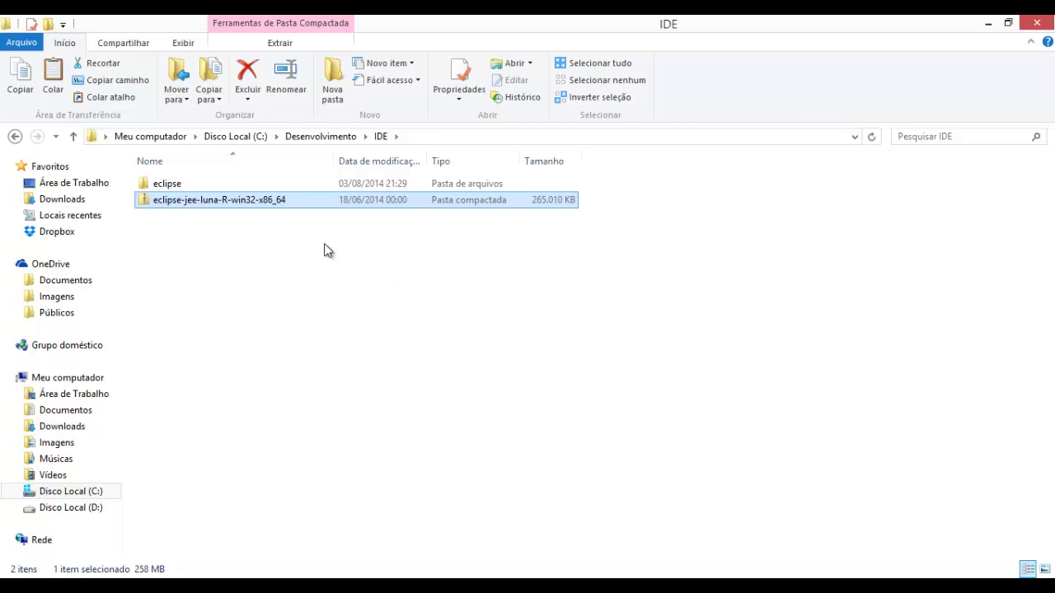
Step: Create a new folder named Workspace inside C:\Desenvolvimento
click(306, 138)
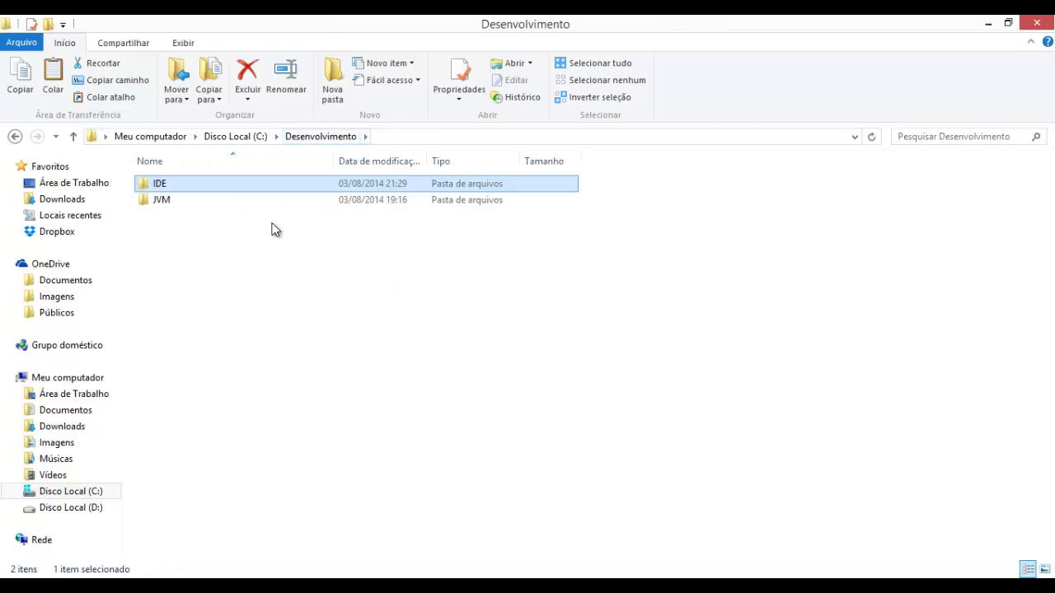
click(219, 301)
right_click(219, 301)
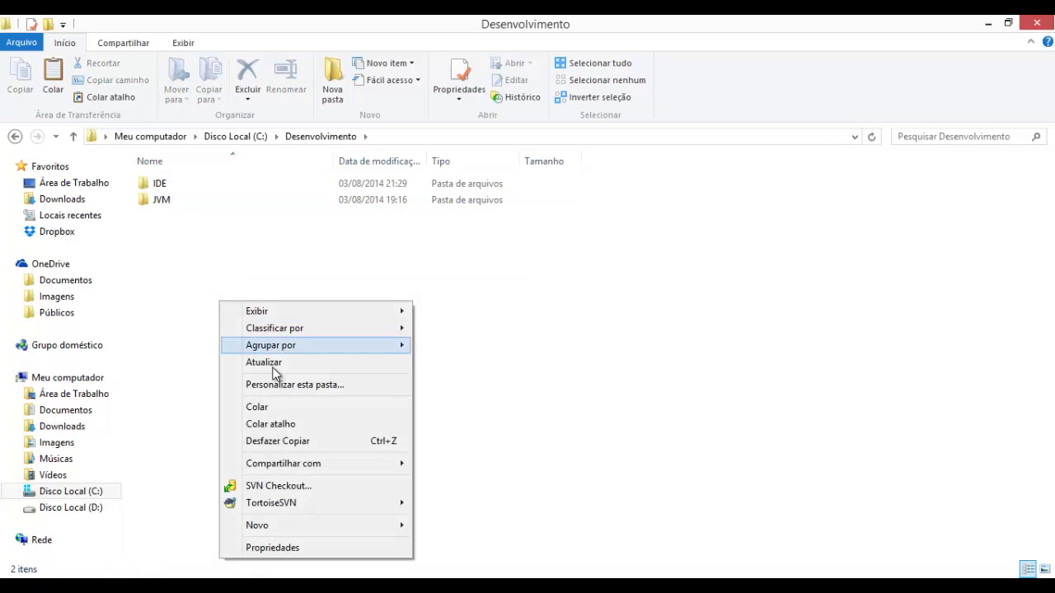
mouse_move(362, 523)
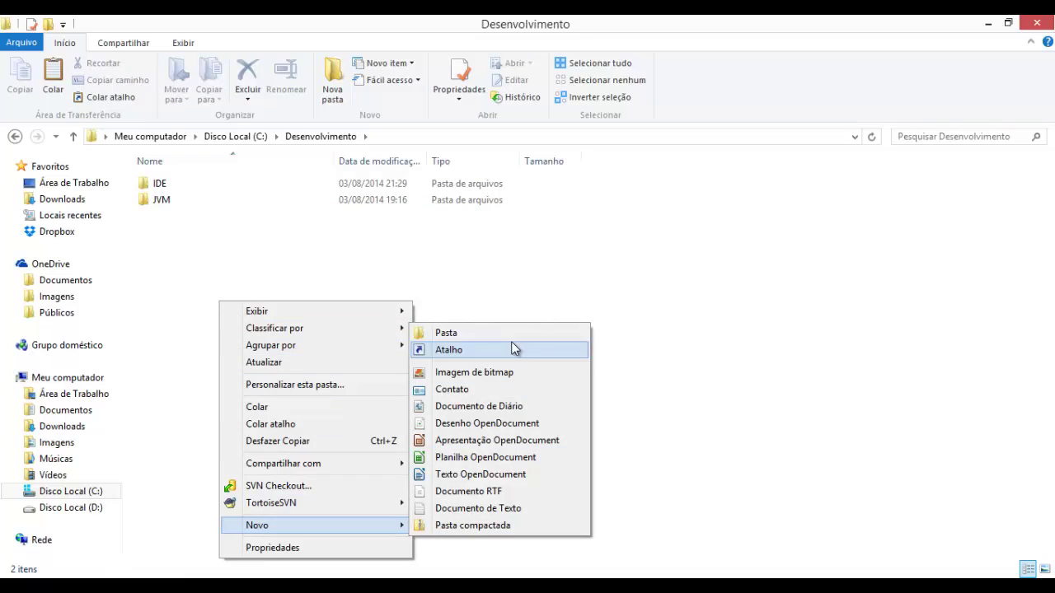
click(512, 334)
text(Wo)
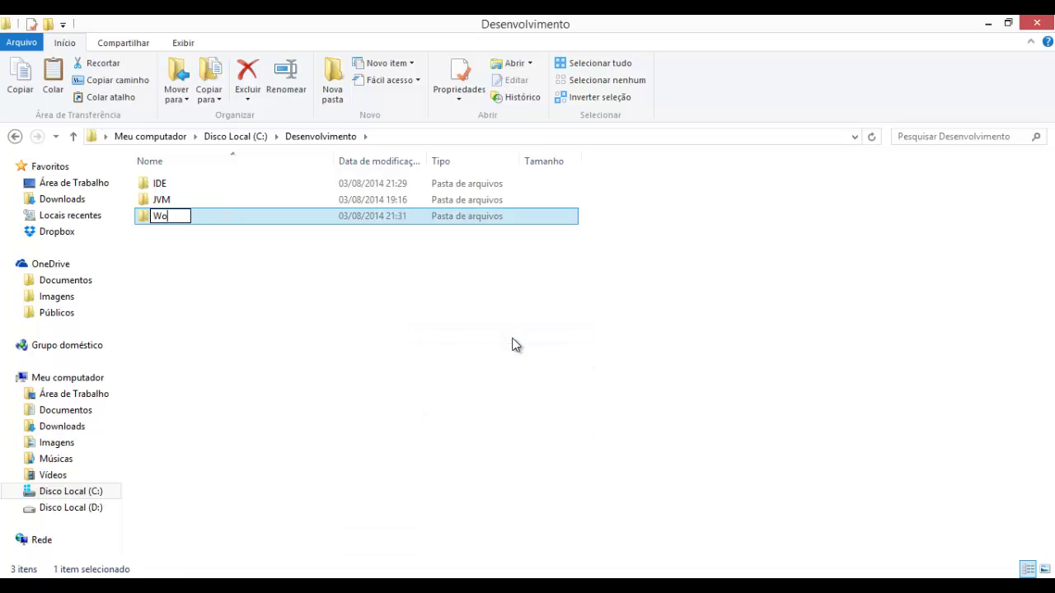
text(rkspace)
key(Return)
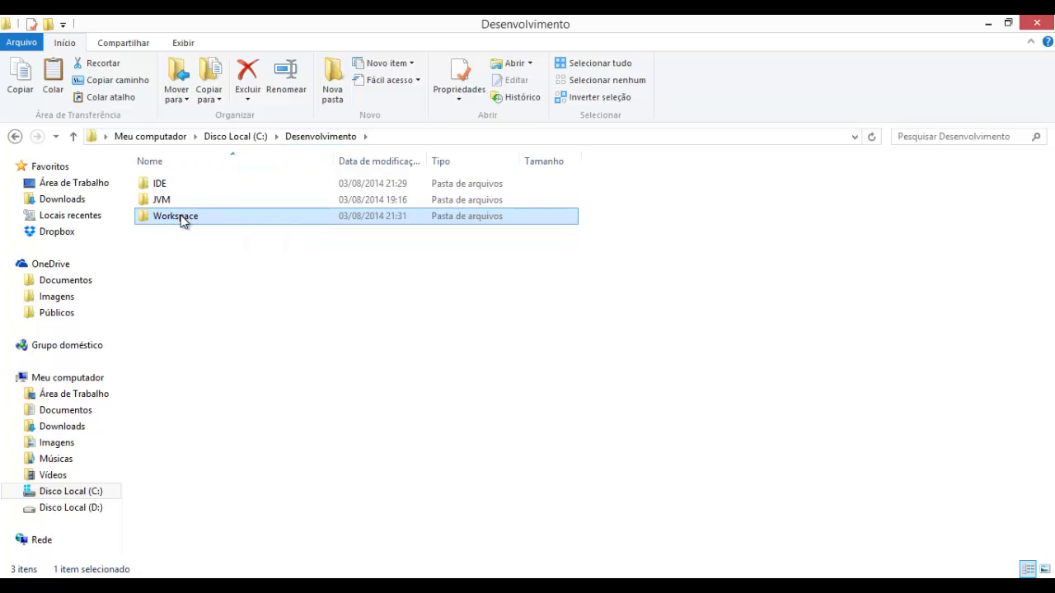
Step: Launch the eclipse application from the C:\Desenvolvimento\IDE\eclipse folder
ctrl+click(175, 183)
double_click(176, 183)
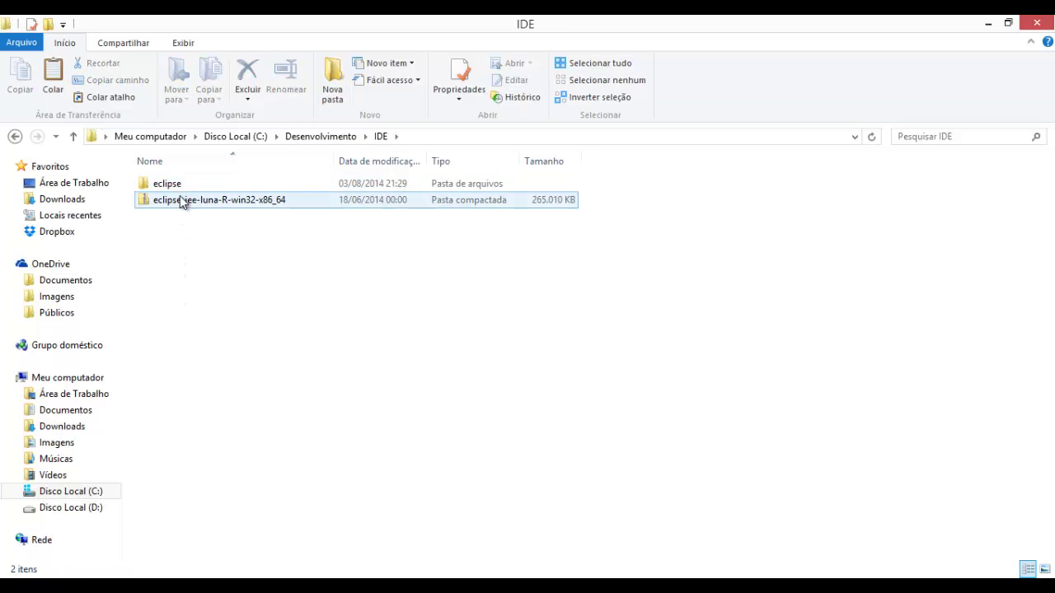
double_click(185, 186)
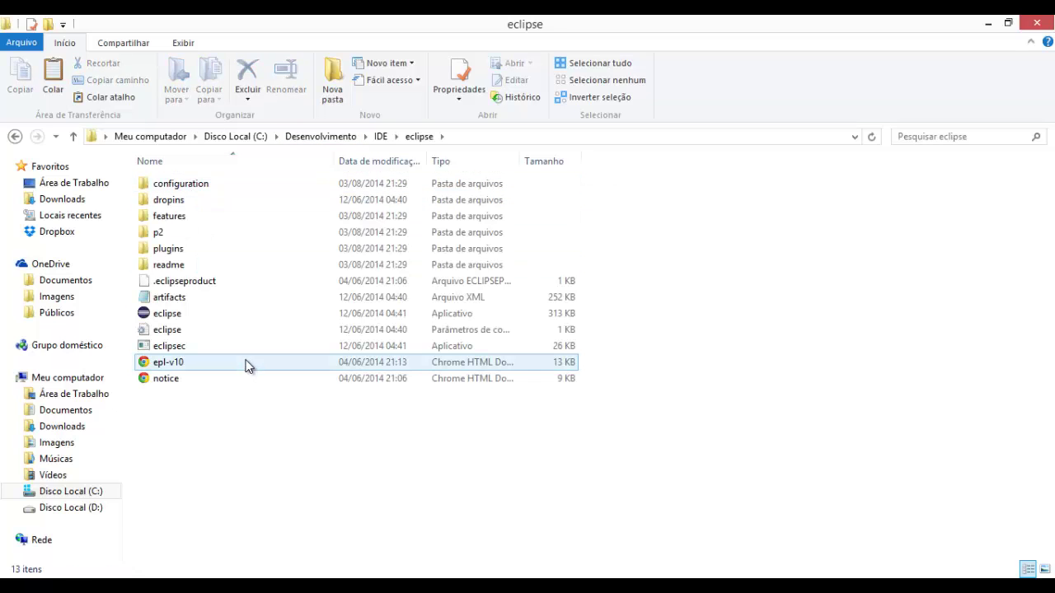
double_click(183, 315)
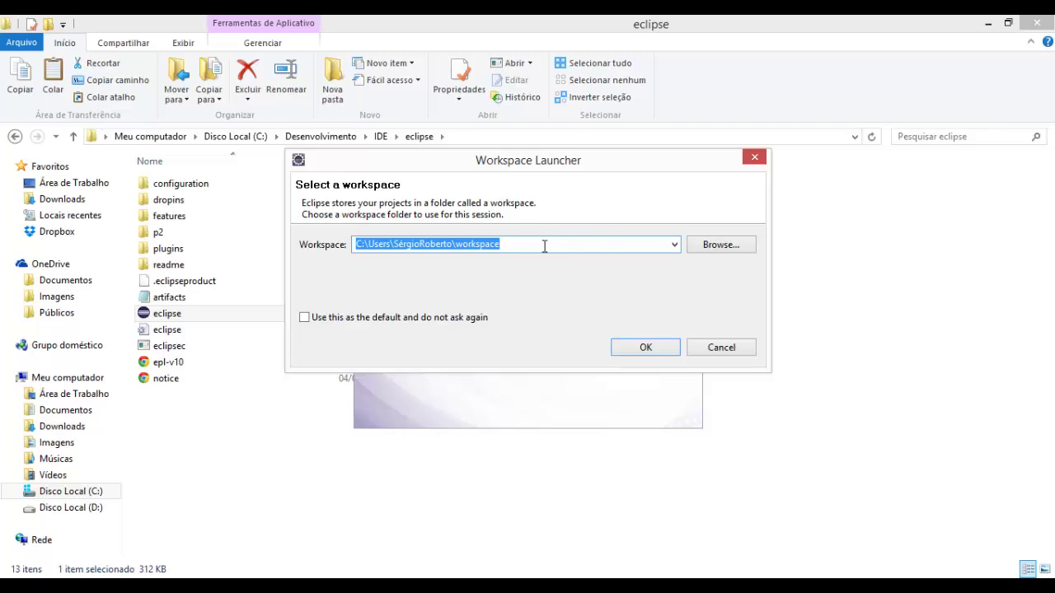
Step: Choose C:\Desenvolvimento\Workspace as the default workspace that is not asked for again, and continue starting Eclipse
click(719, 246)
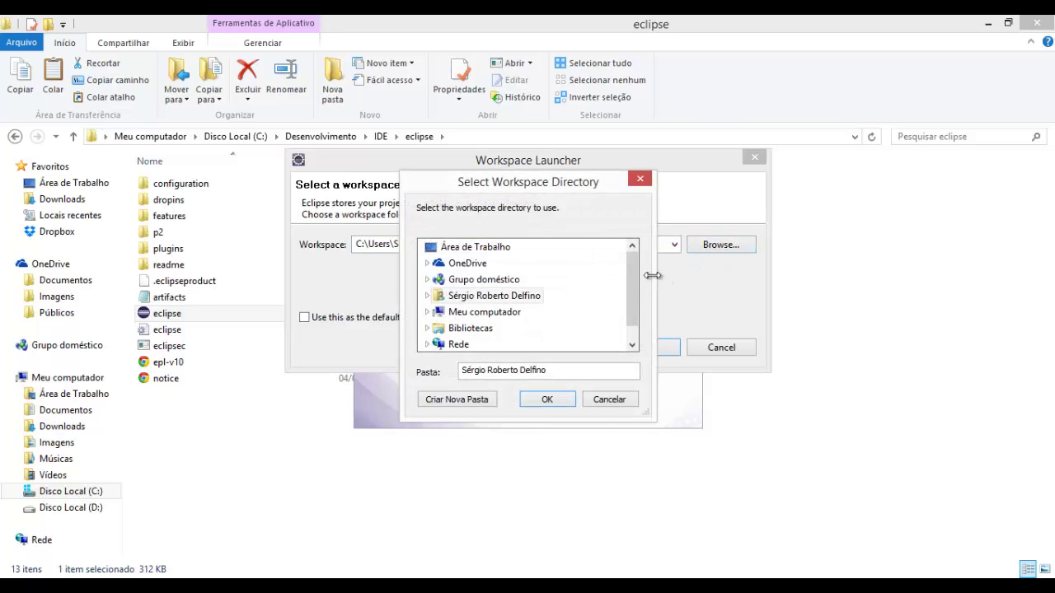
drag(632, 278, 632, 292)
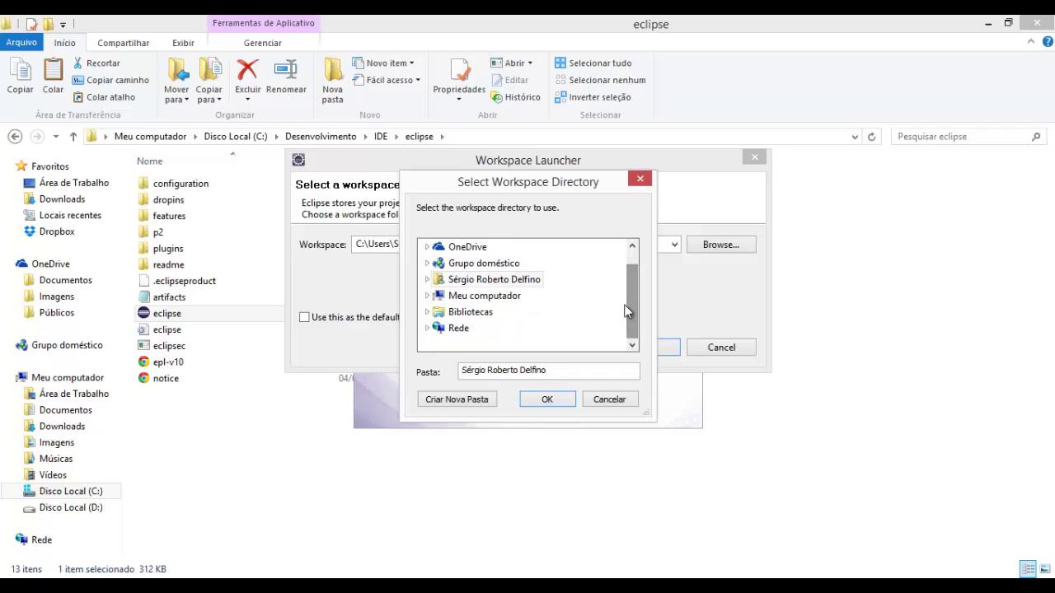
click(427, 295)
scroll(429, 303, down, 1)
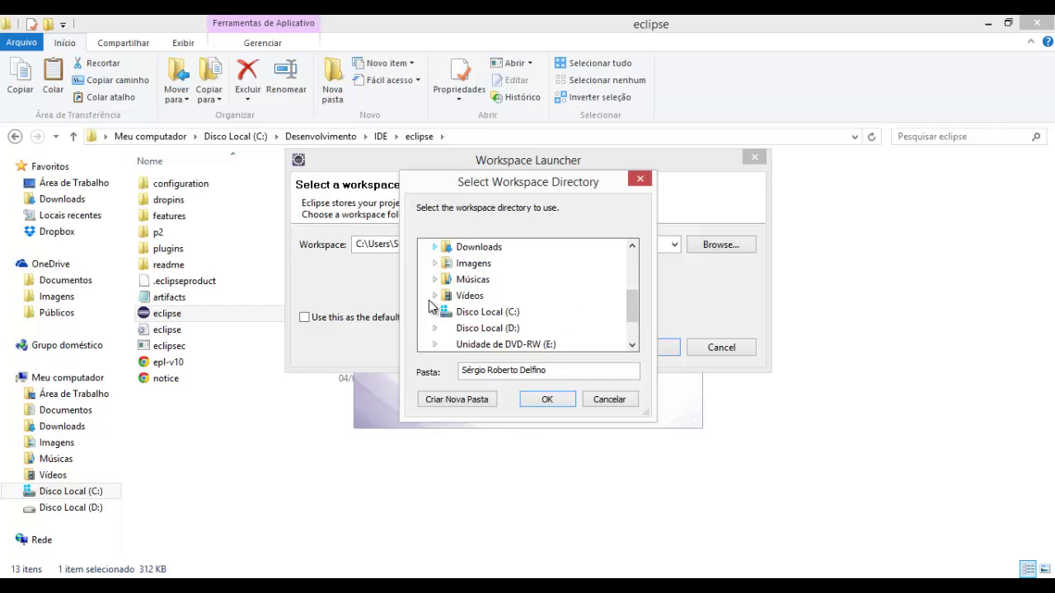
click(434, 312)
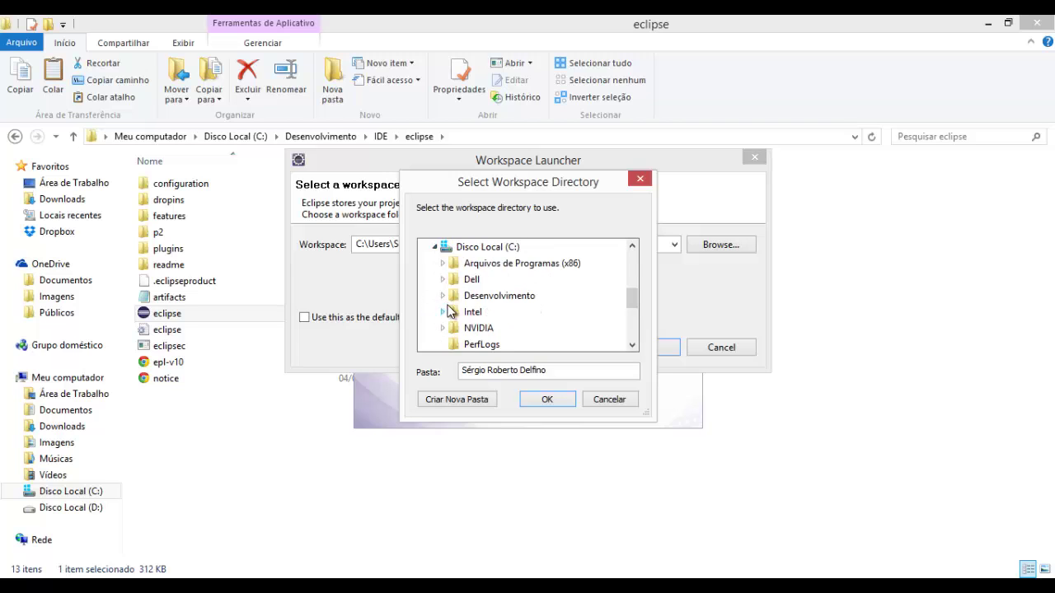
click(443, 295)
click(482, 329)
click(543, 402)
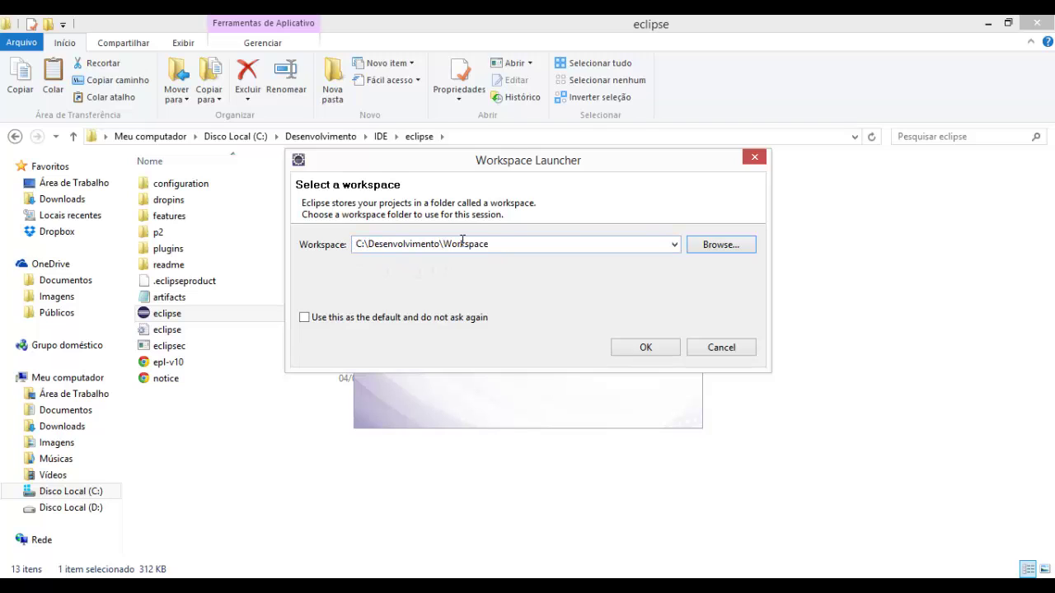
click(305, 319)
click(641, 348)
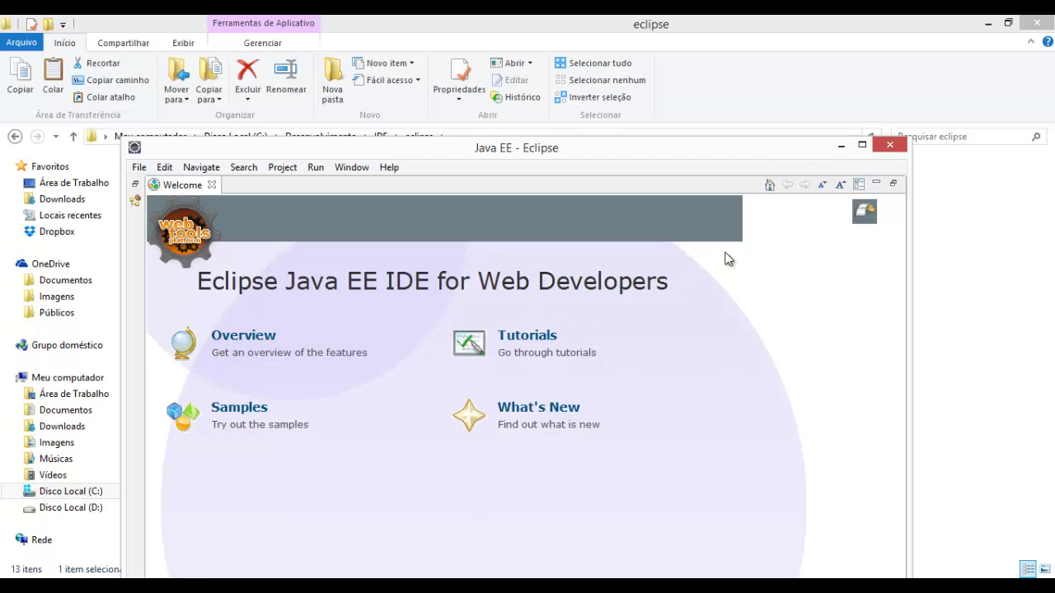
Step: Maximize the Eclipse window and close the Welcome page to reach the Java EE workbench
click(862, 146)
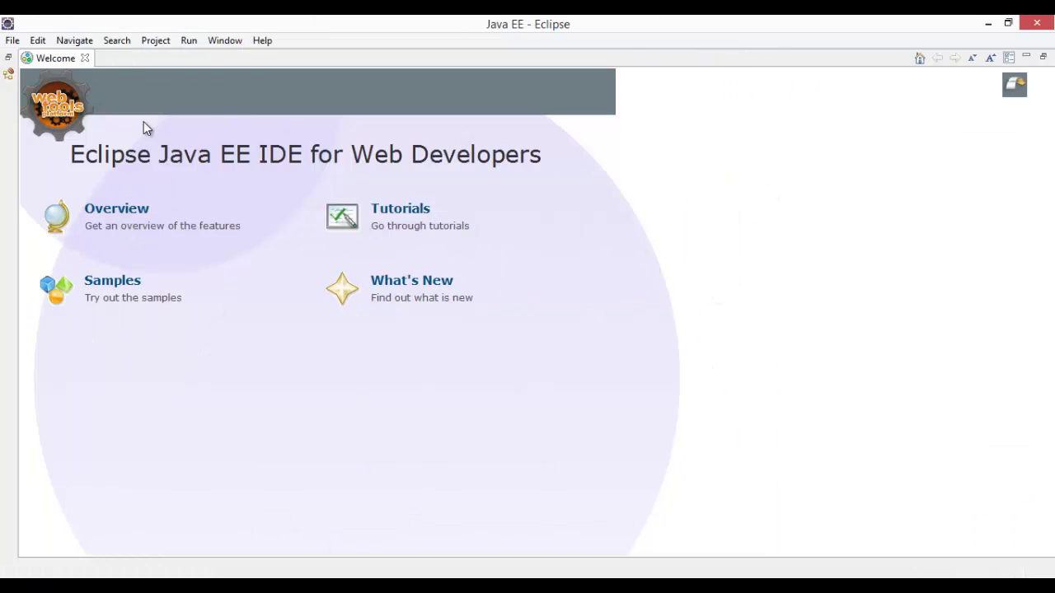
click(85, 59)
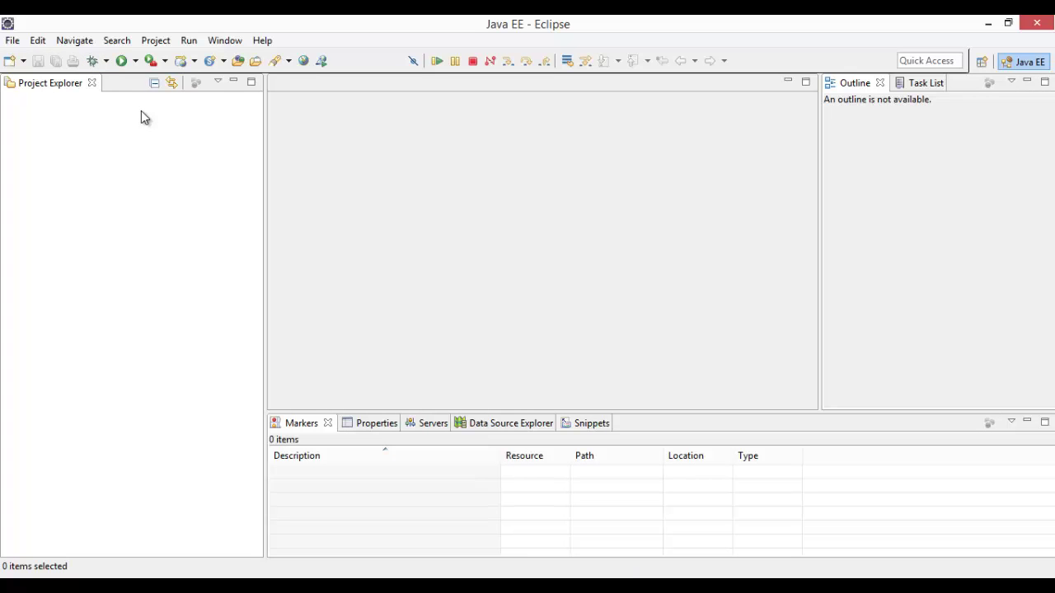